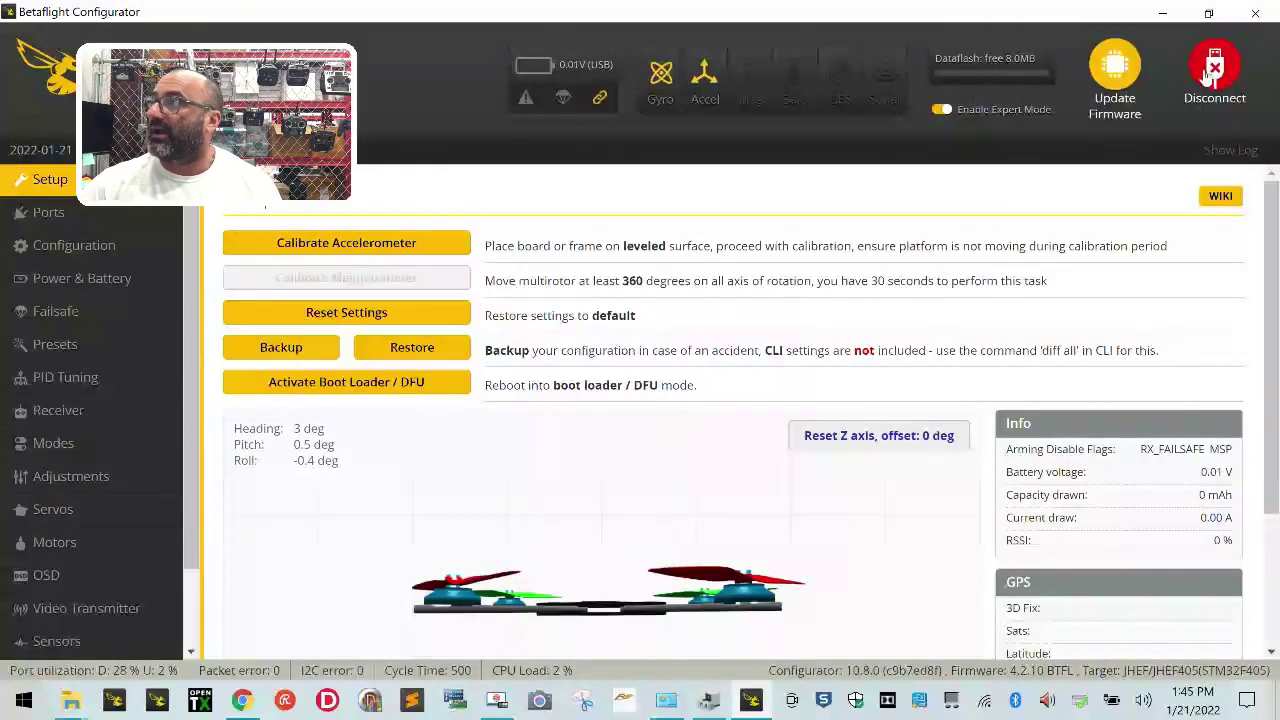
Step: Disconnect the flight controller from the configurator and connect it again
left_click(1208, 78)
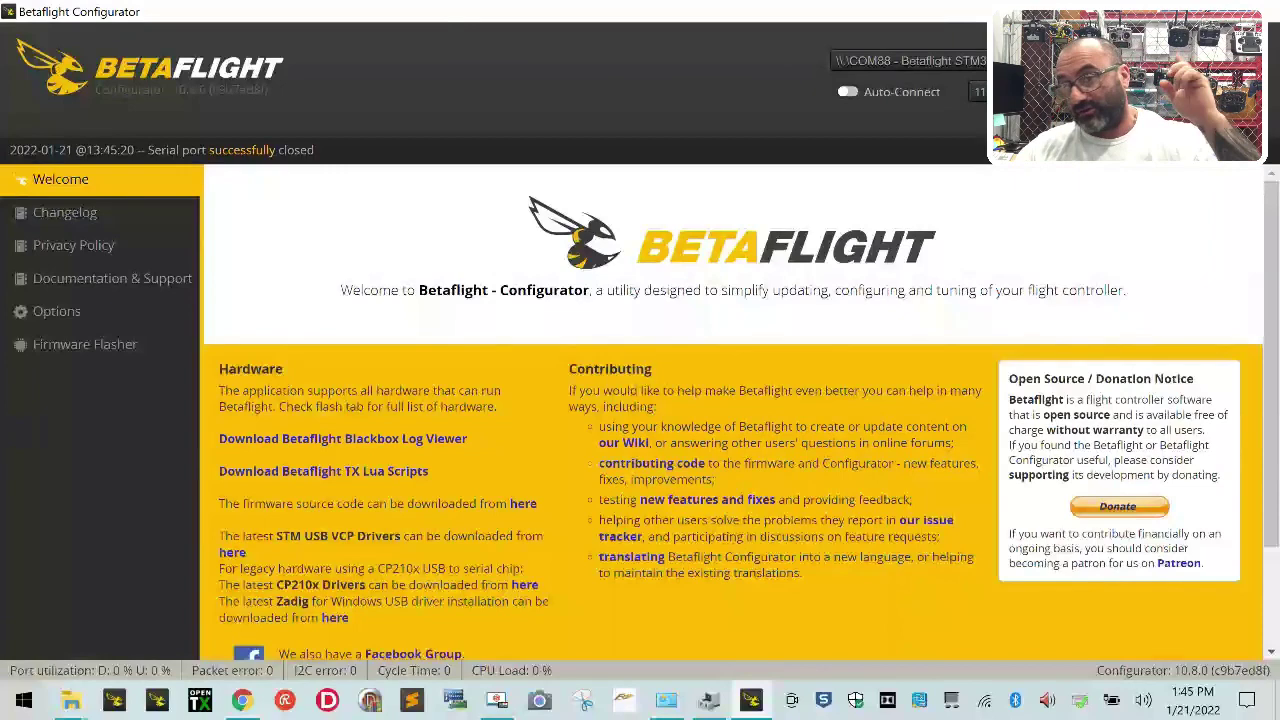
left_click(1232, 78)
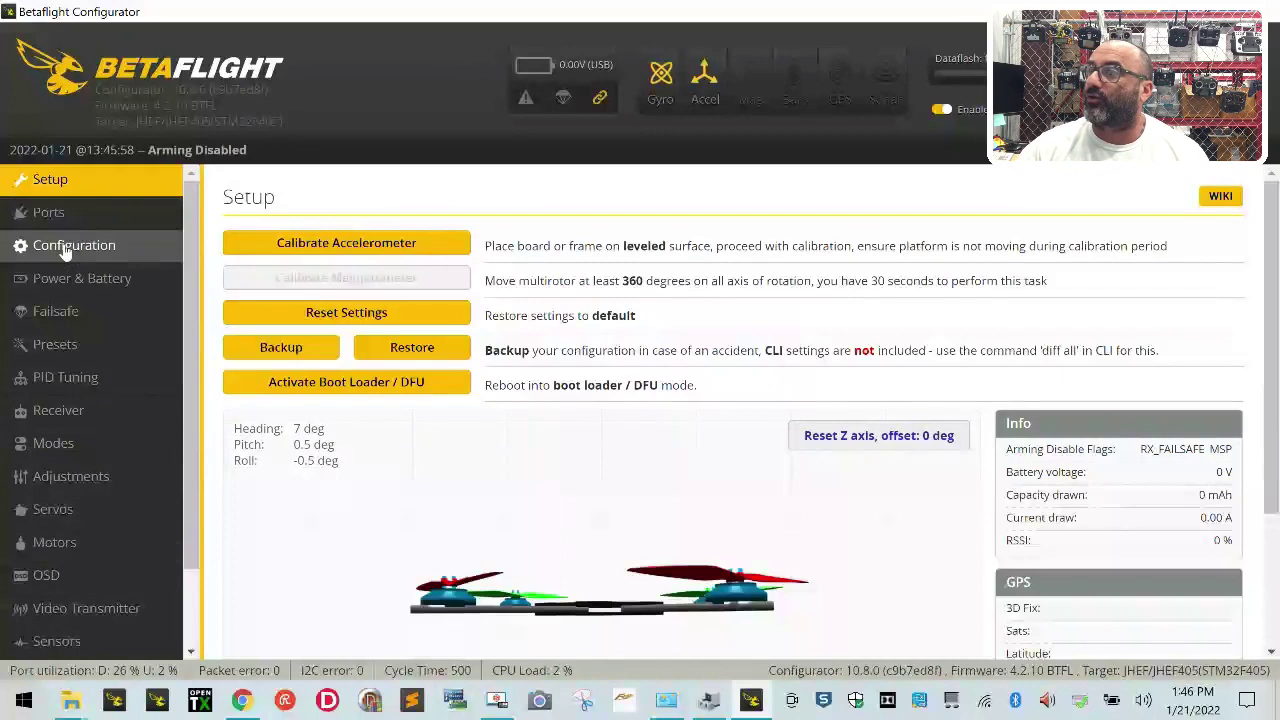
Step: Run the version command in the CLI and highlight the board name and the firmware version in its output
scroll(55, 248, "down", 1)
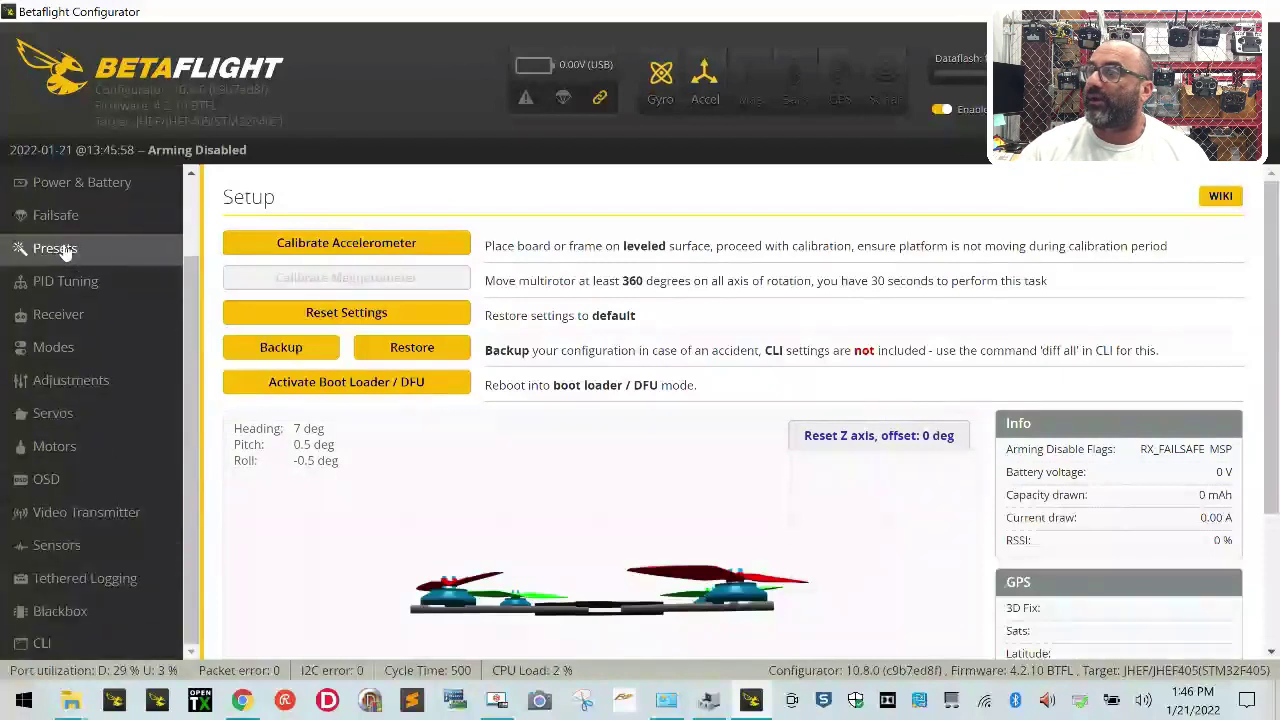
left_click(44, 644)
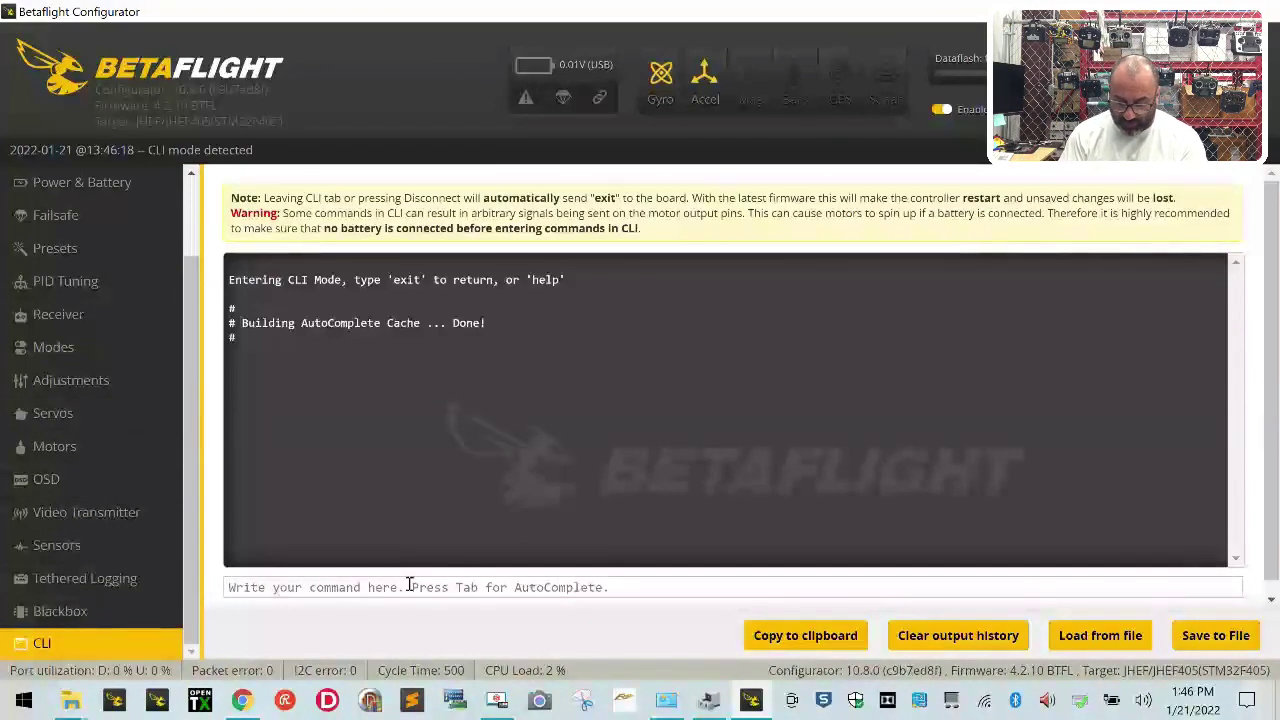
type("version")
key("Return")
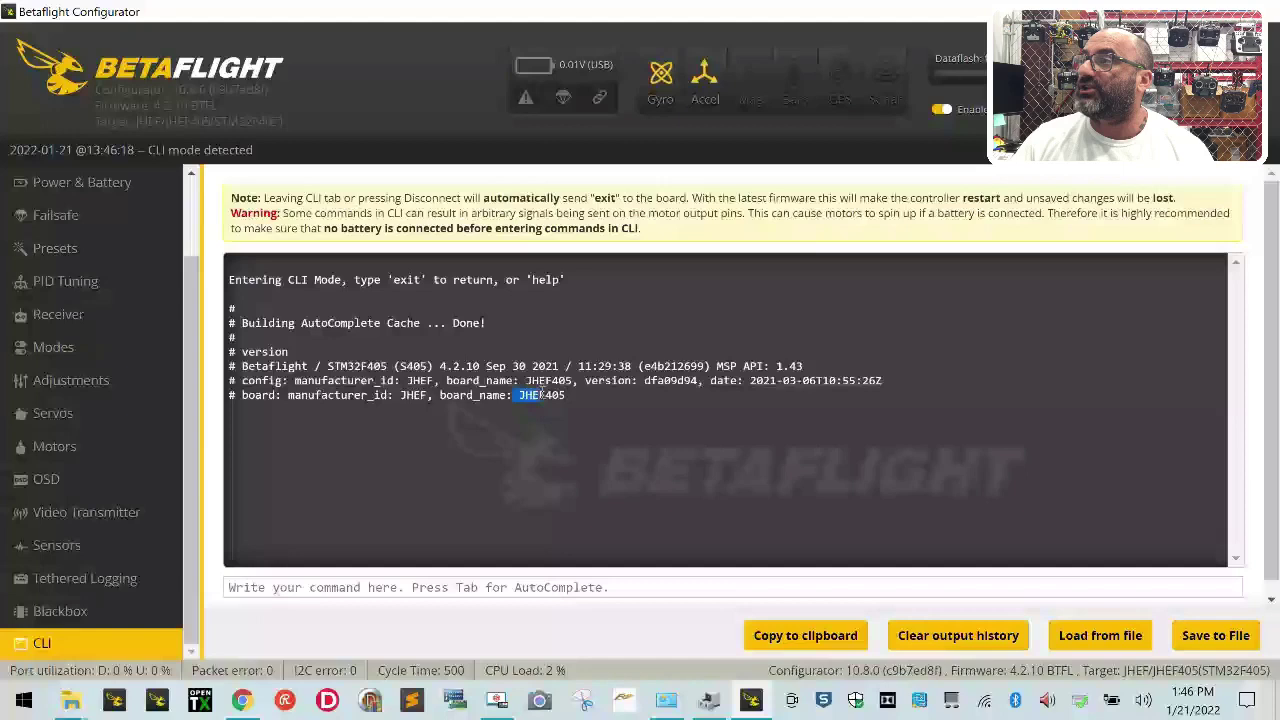
left_click_drag(541, 395, 576, 392)
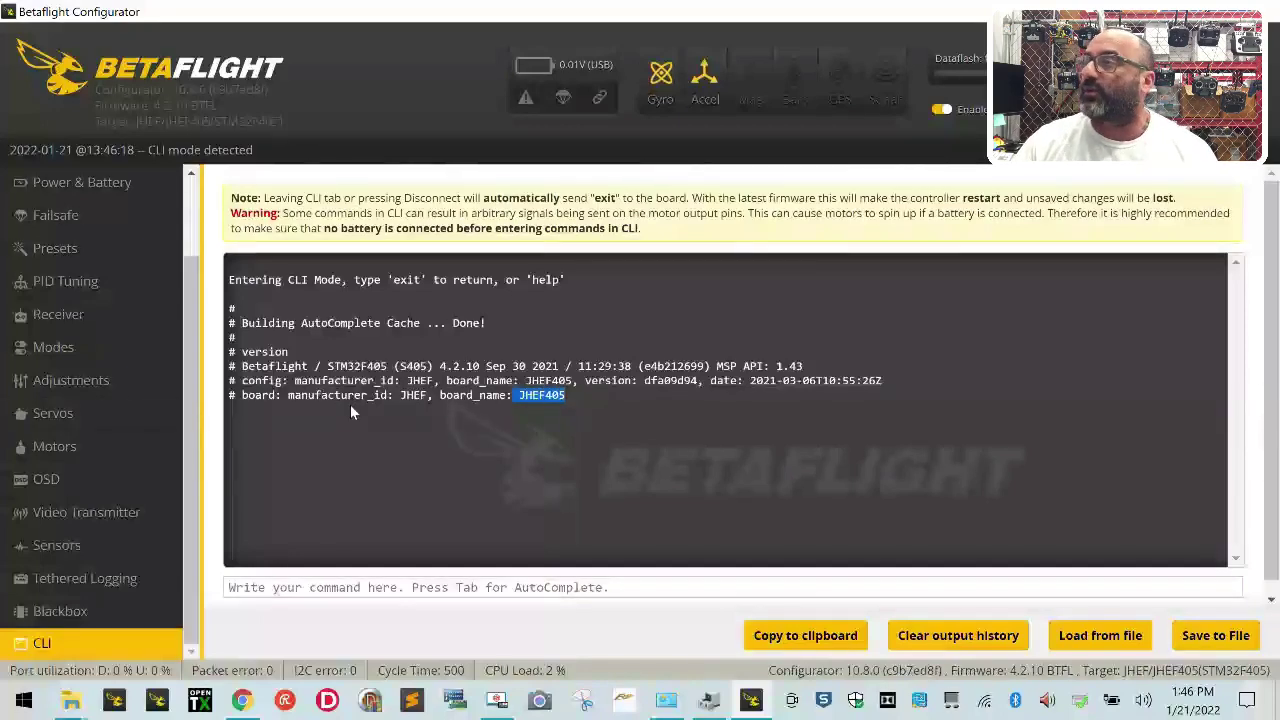
left_click_drag(437, 366, 482, 366)
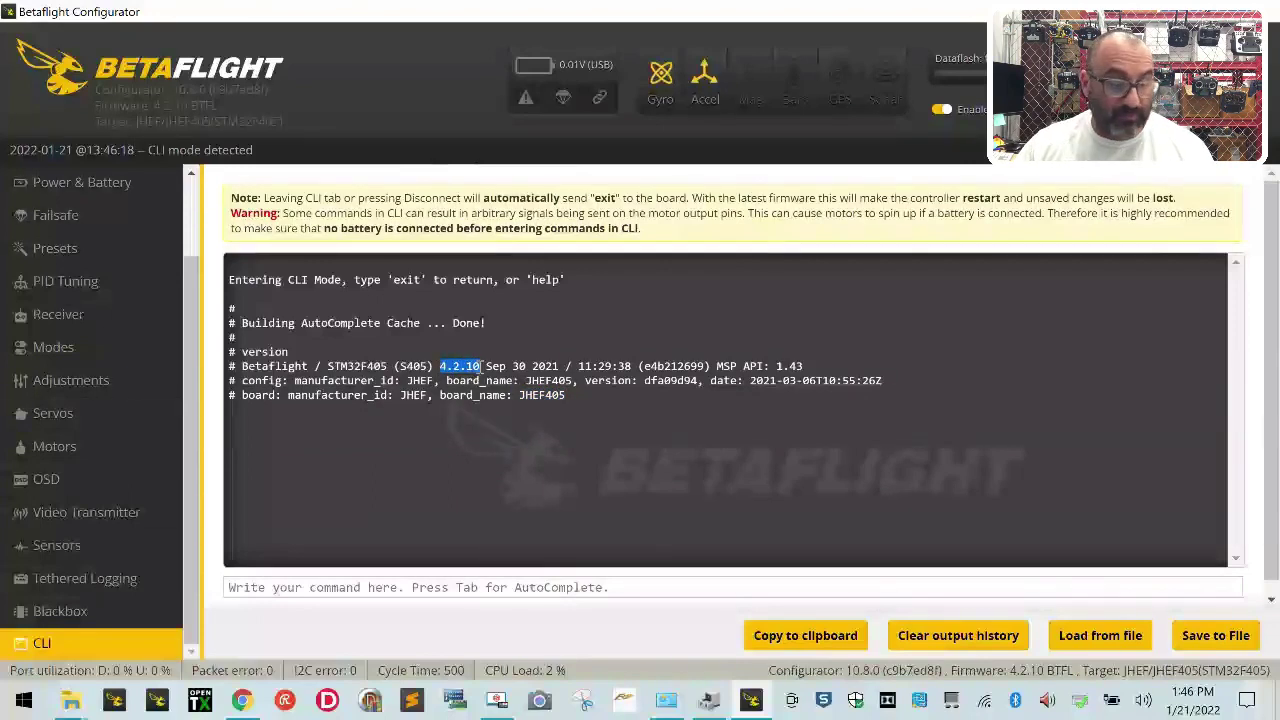
Step: Launch Notepad with a blank document through the Windows Run dialog and move its window aside
right_click(22, 700)
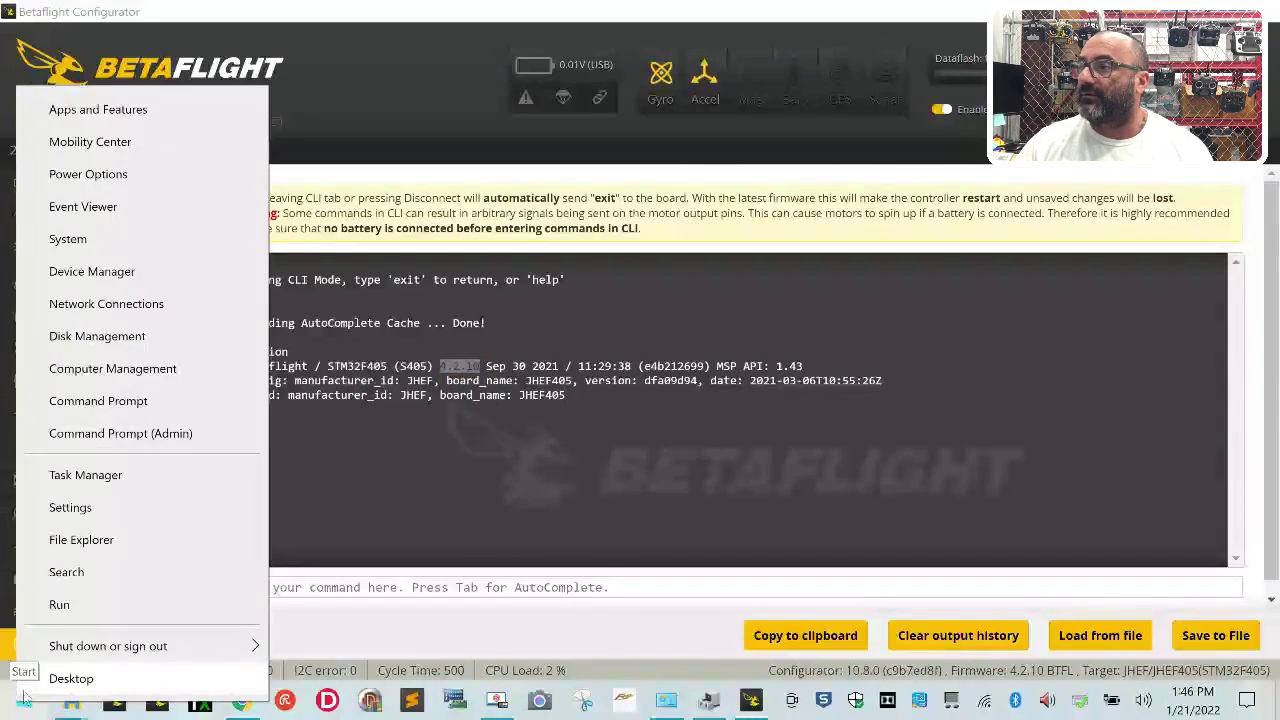
left_click(62, 605)
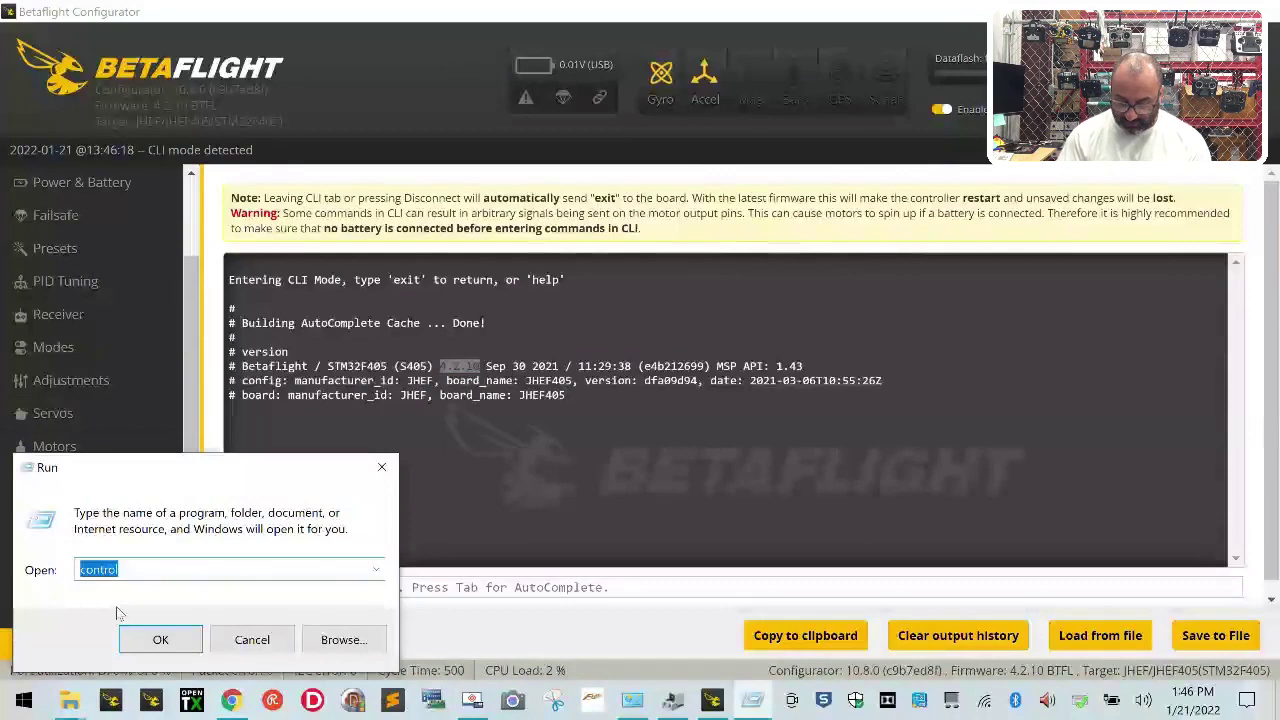
type("note")
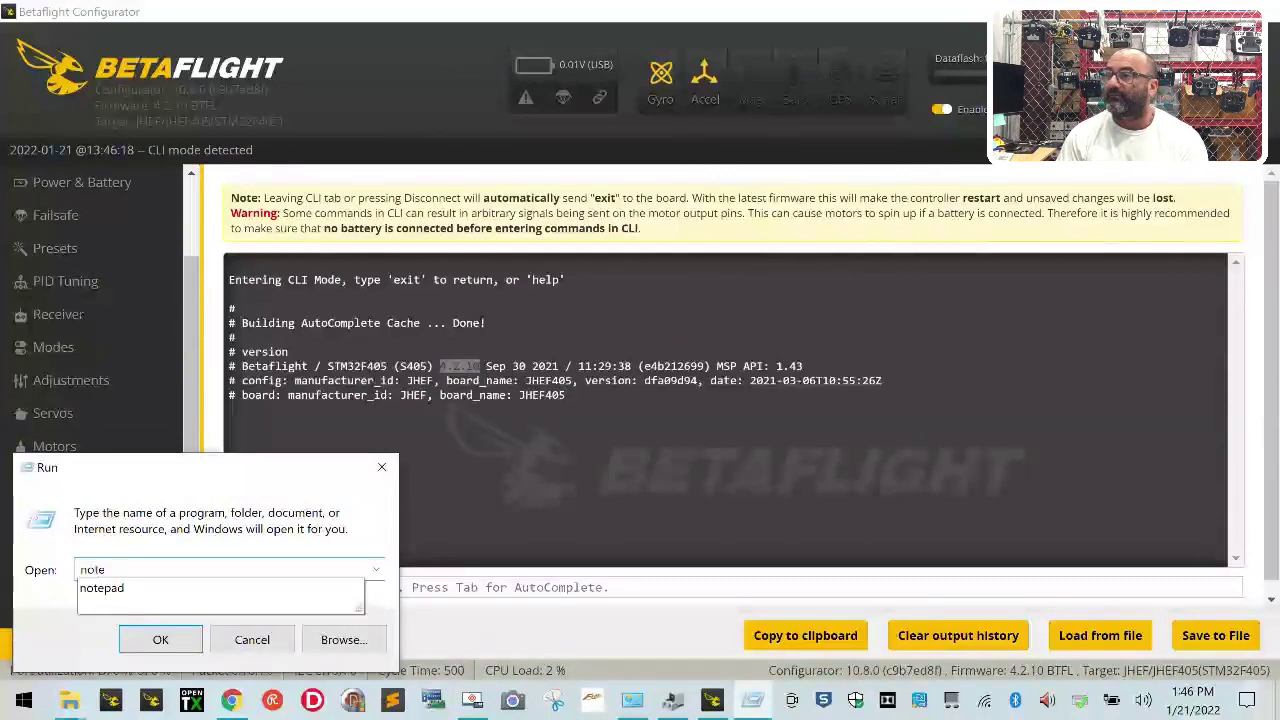
type("pad")
key("Return")
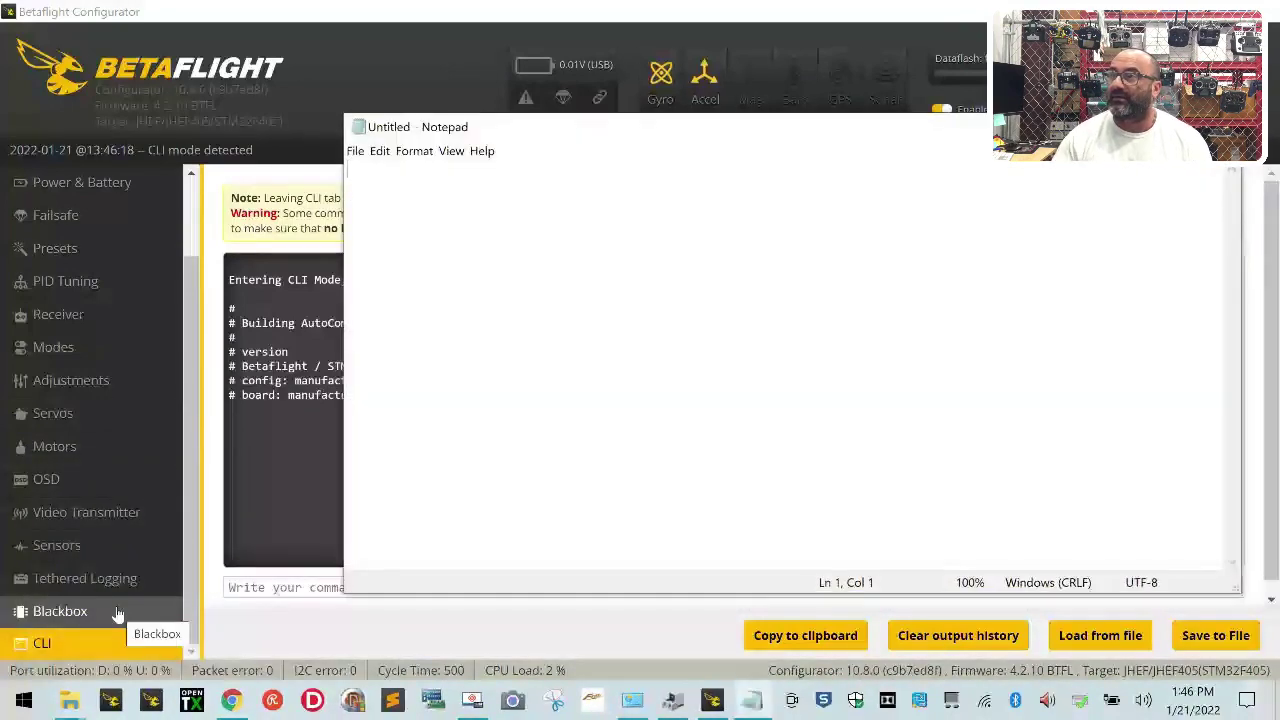
left_click_drag(548, 140, 686, 70)
Step: Copy the version command and its output from the CLI into the blank Notepad document, then put Notepad out of the way
left_click(417, 340)
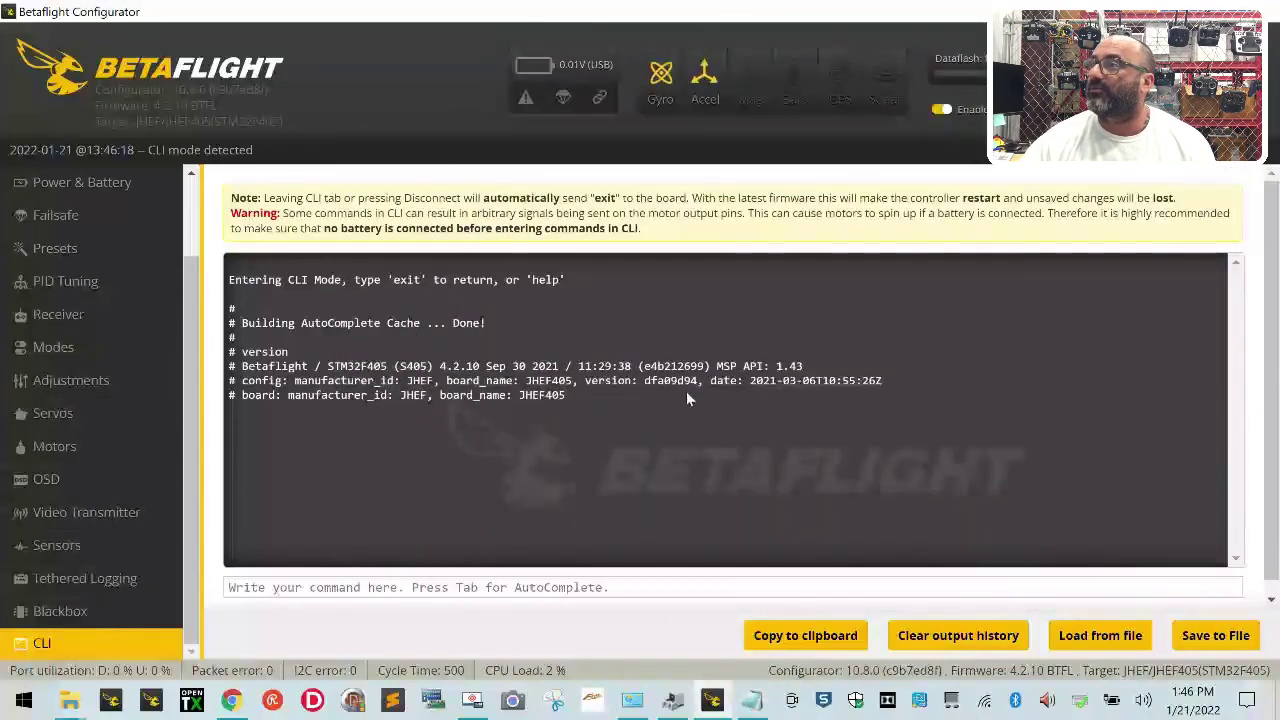
left_click_drag(686, 395, 227, 362)
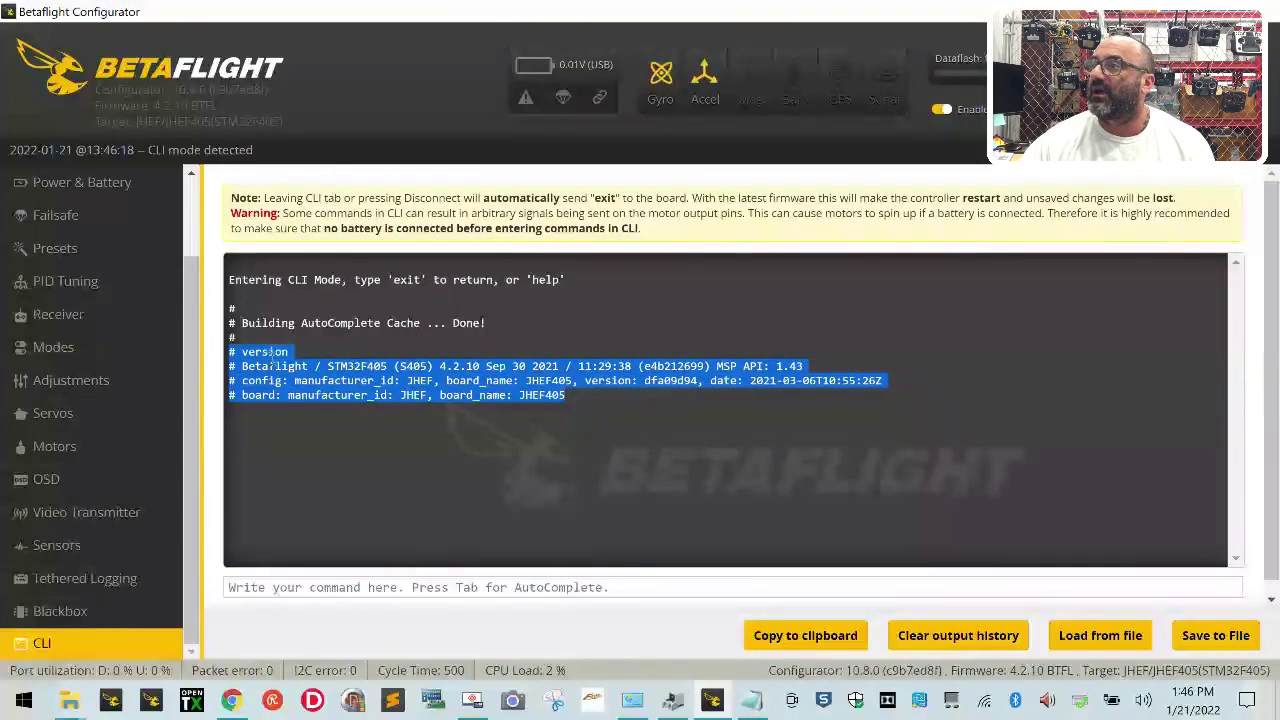
right_click(266, 356)
left_click(300, 372)
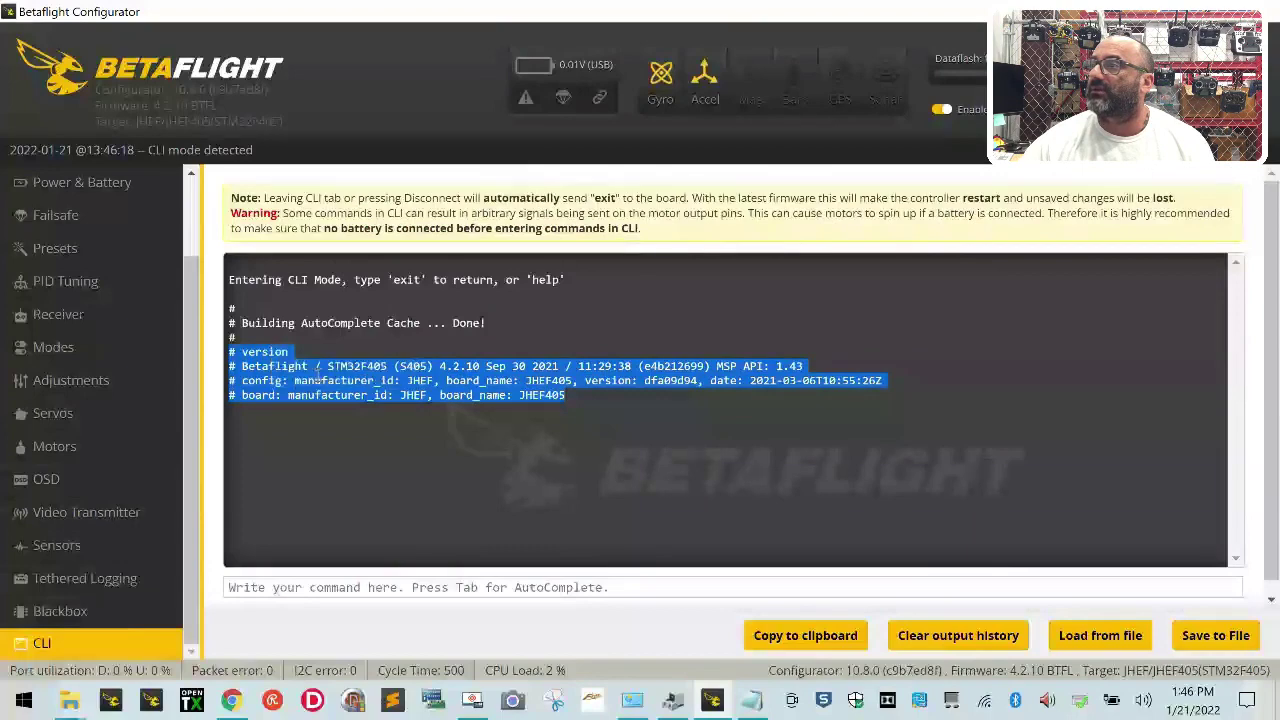
left_click(751, 700)
right_click(723, 218)
left_click(809, 289)
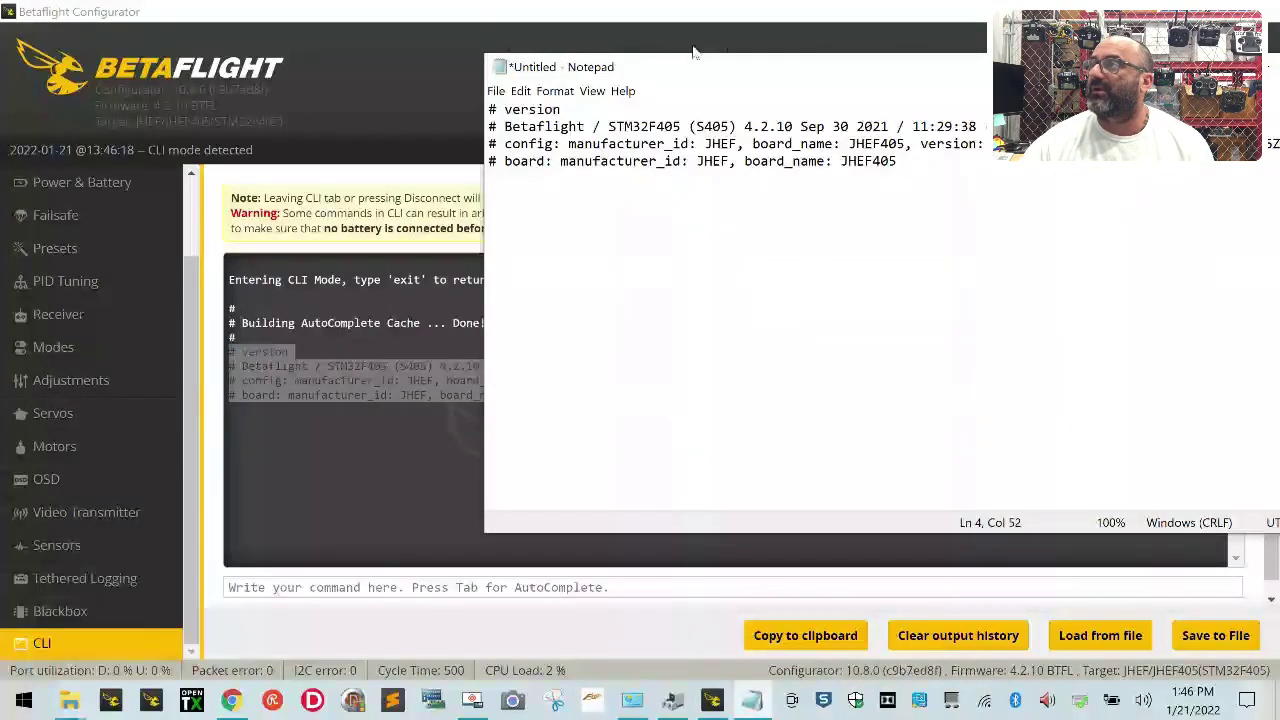
left_click_drag(696, 68, 675, 92)
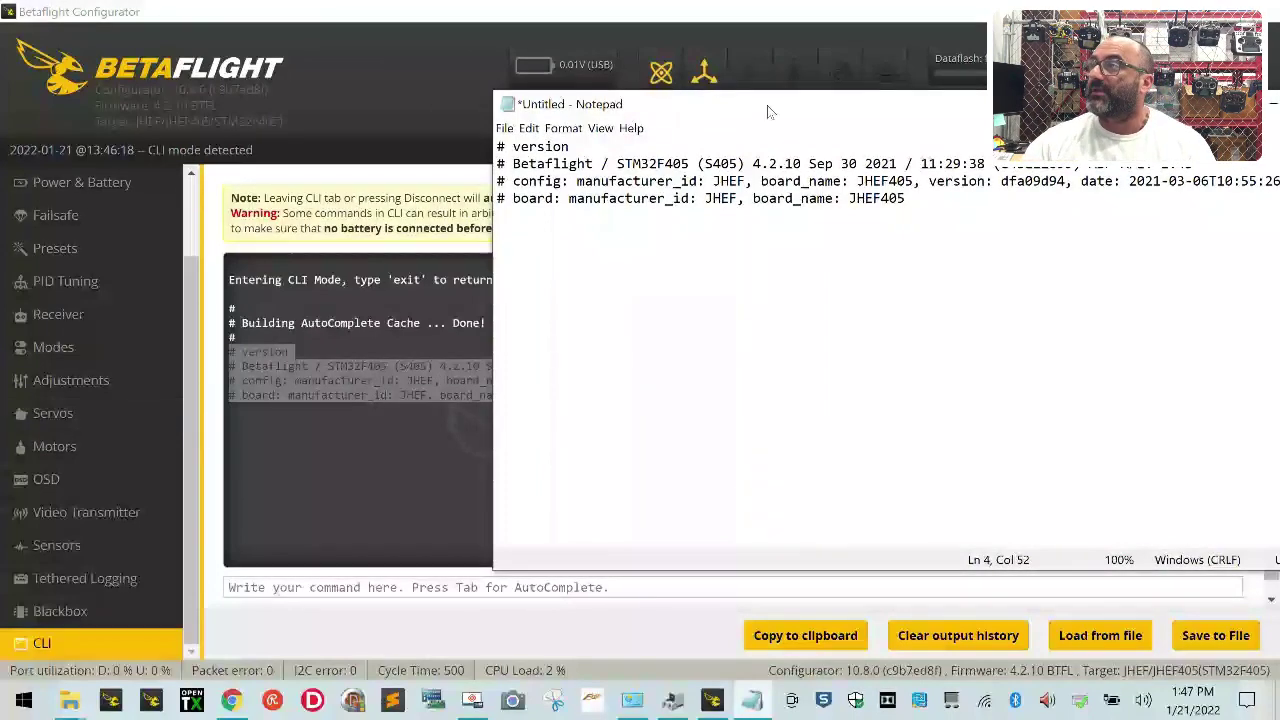
left_click_drag(767, 105, 907, 124)
left_click(983, 90)
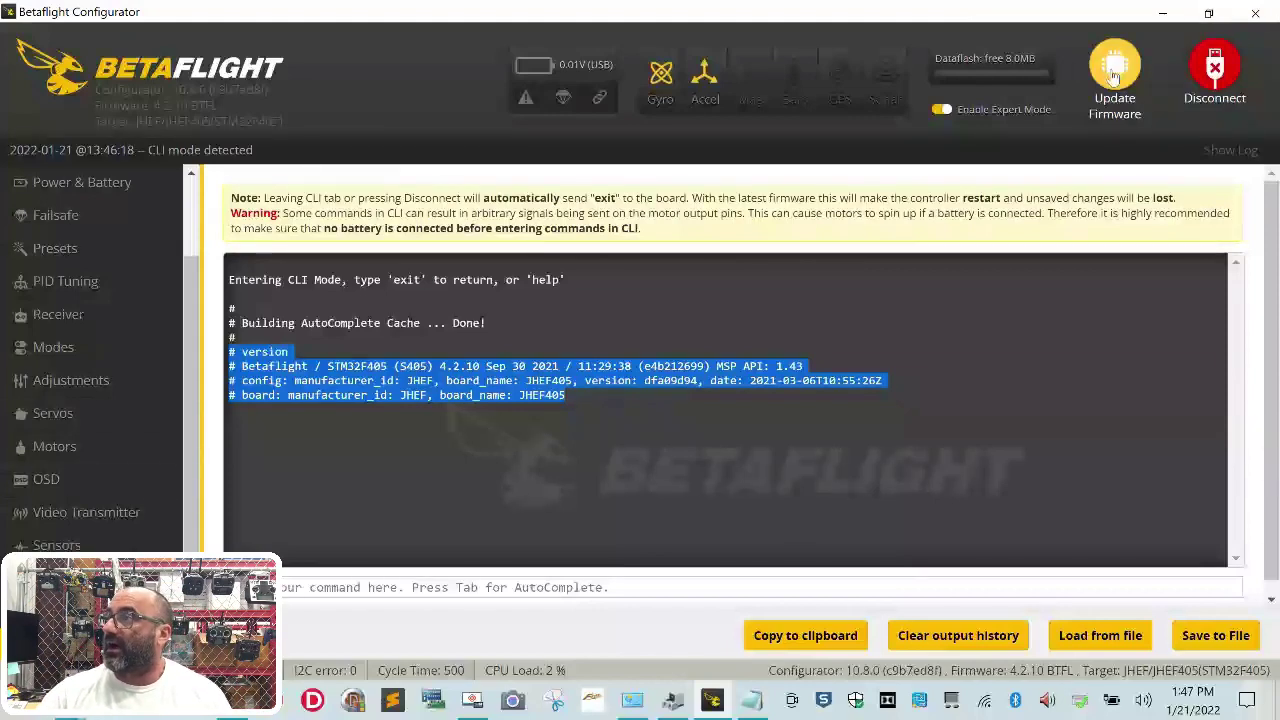
Step: Open the firmware flasher and check the board name and firmware version recorded in the Notepad document
left_click(1114, 78)
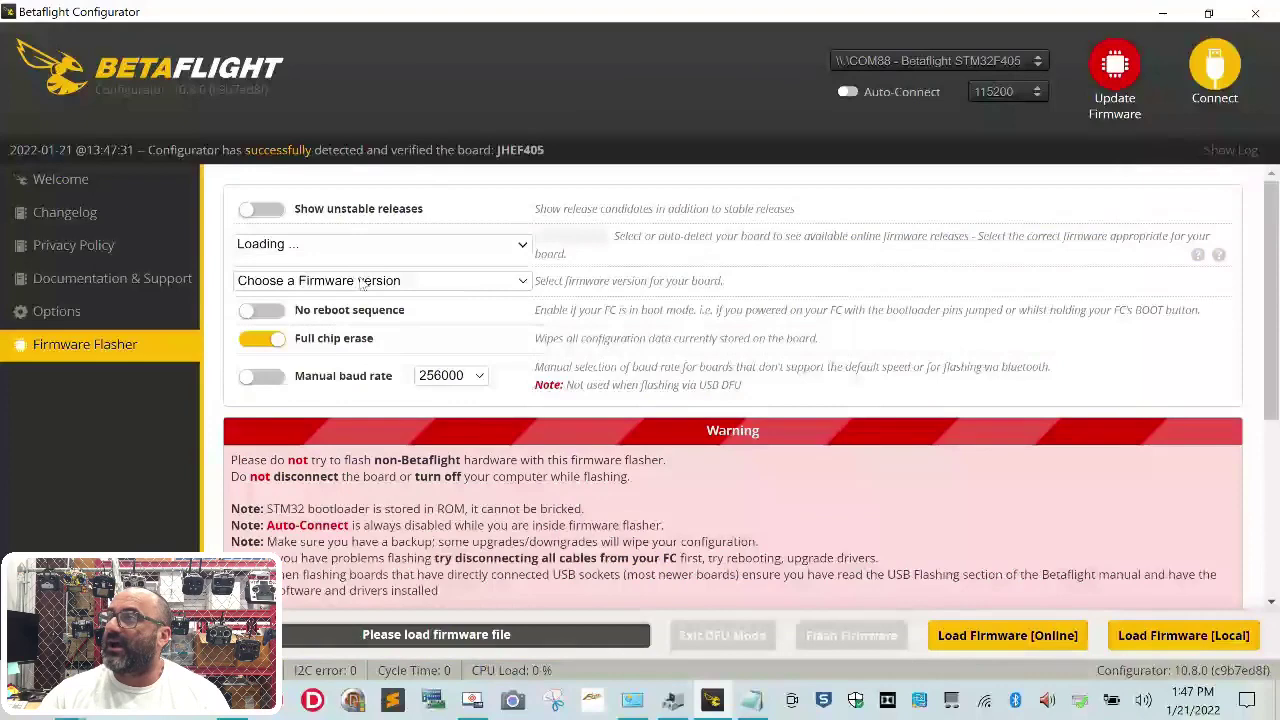
left_click(751, 699)
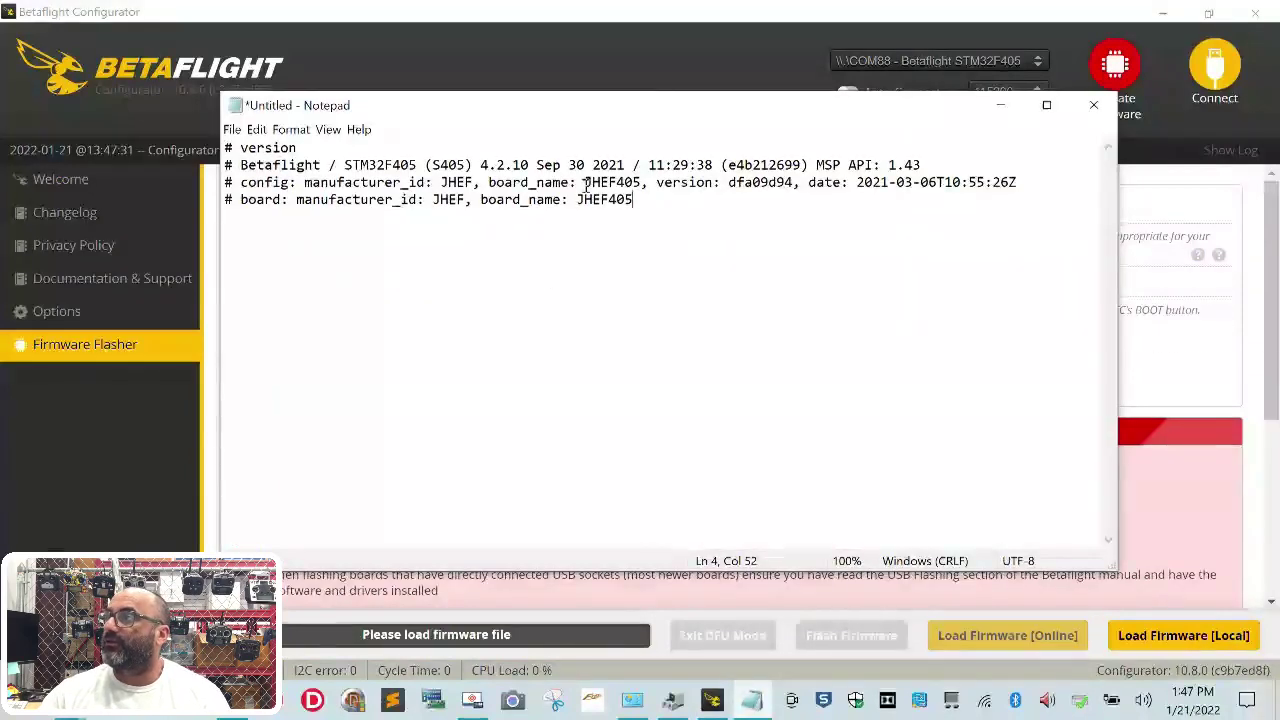
left_click_drag(585, 182, 636, 182)
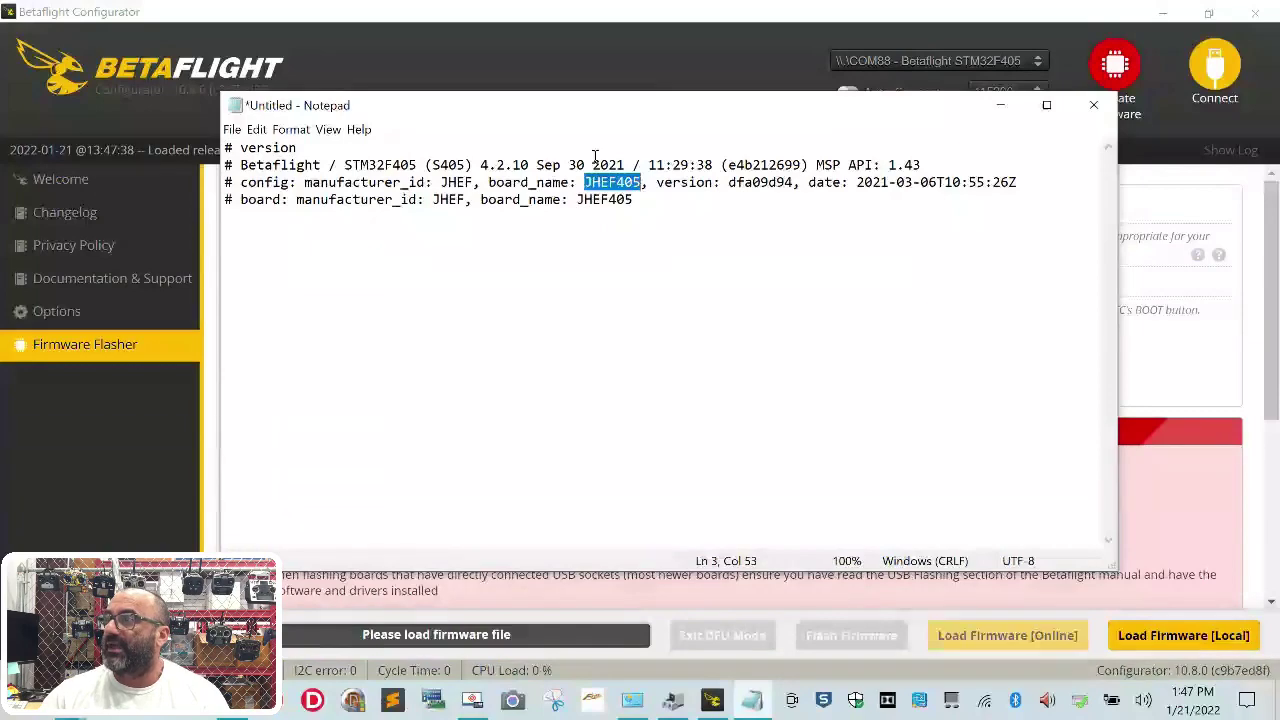
left_click_drag(528, 165, 495, 165)
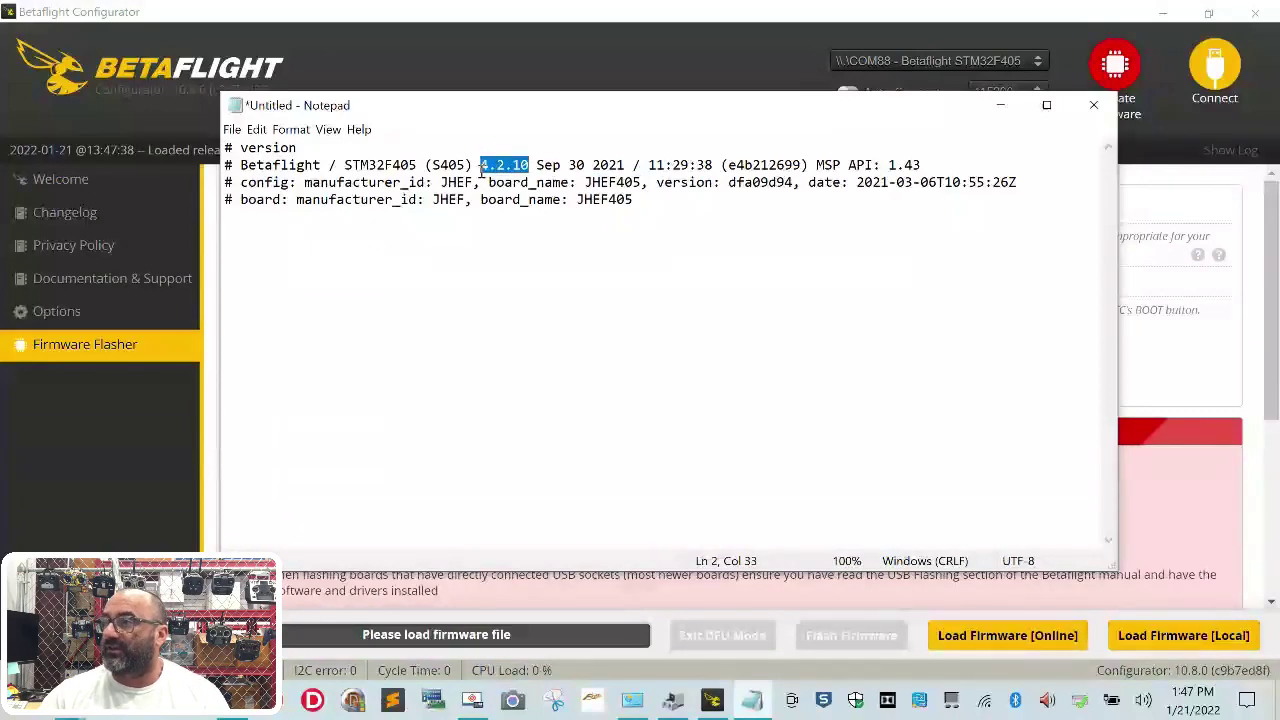
left_click(1001, 104)
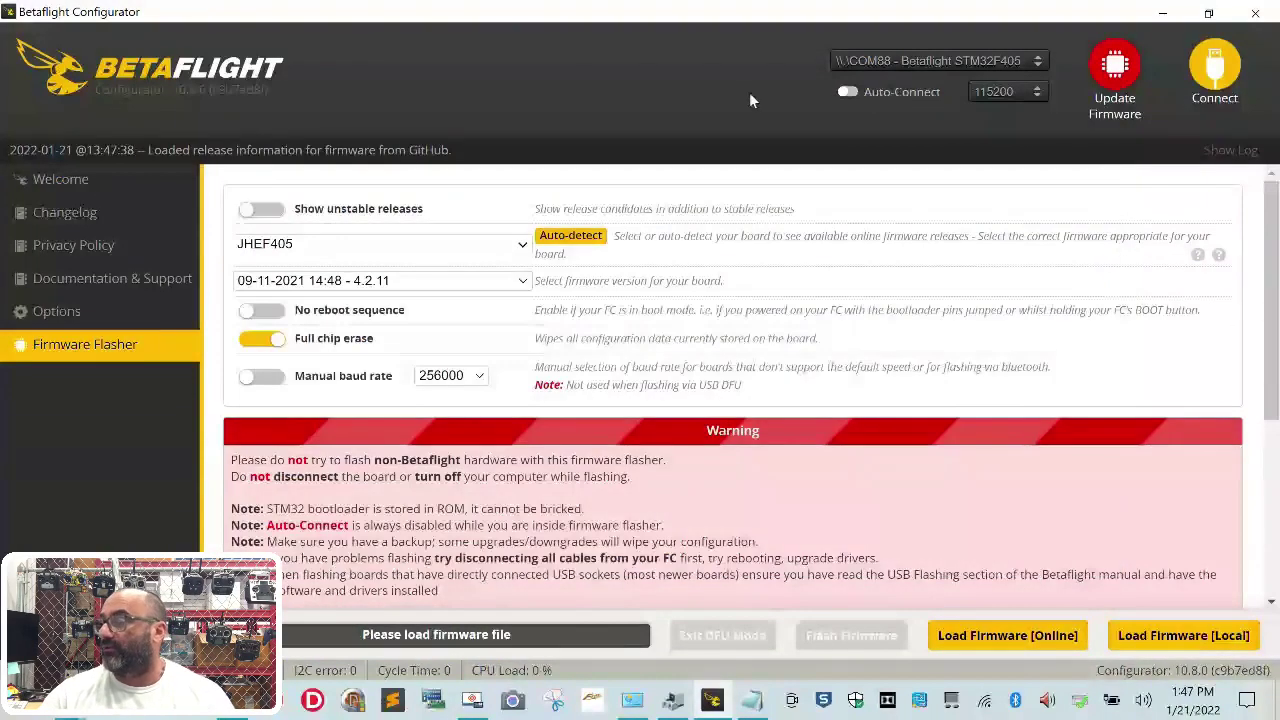
Step: Choose the board JHEF405 and firmware version 4.2.11 dated 09-11-2021, with unstable releases switched off
left_click(443, 248)
left_click(280, 245)
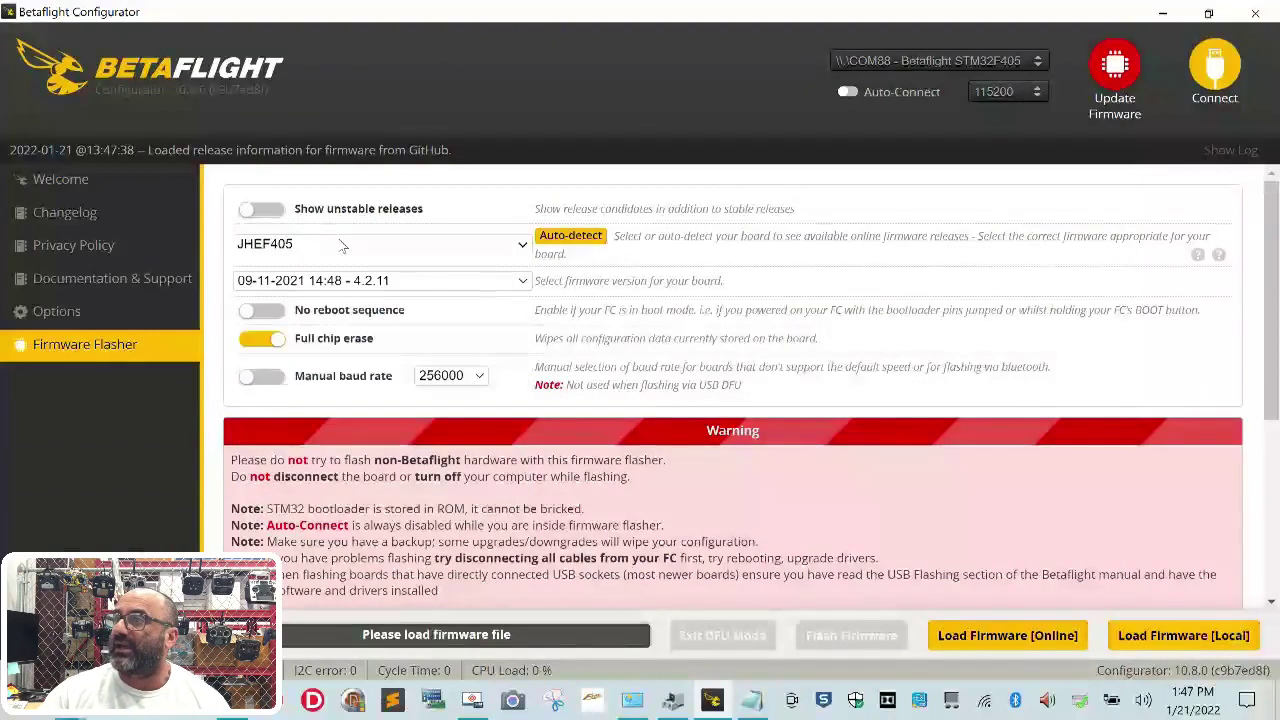
left_click(341, 246)
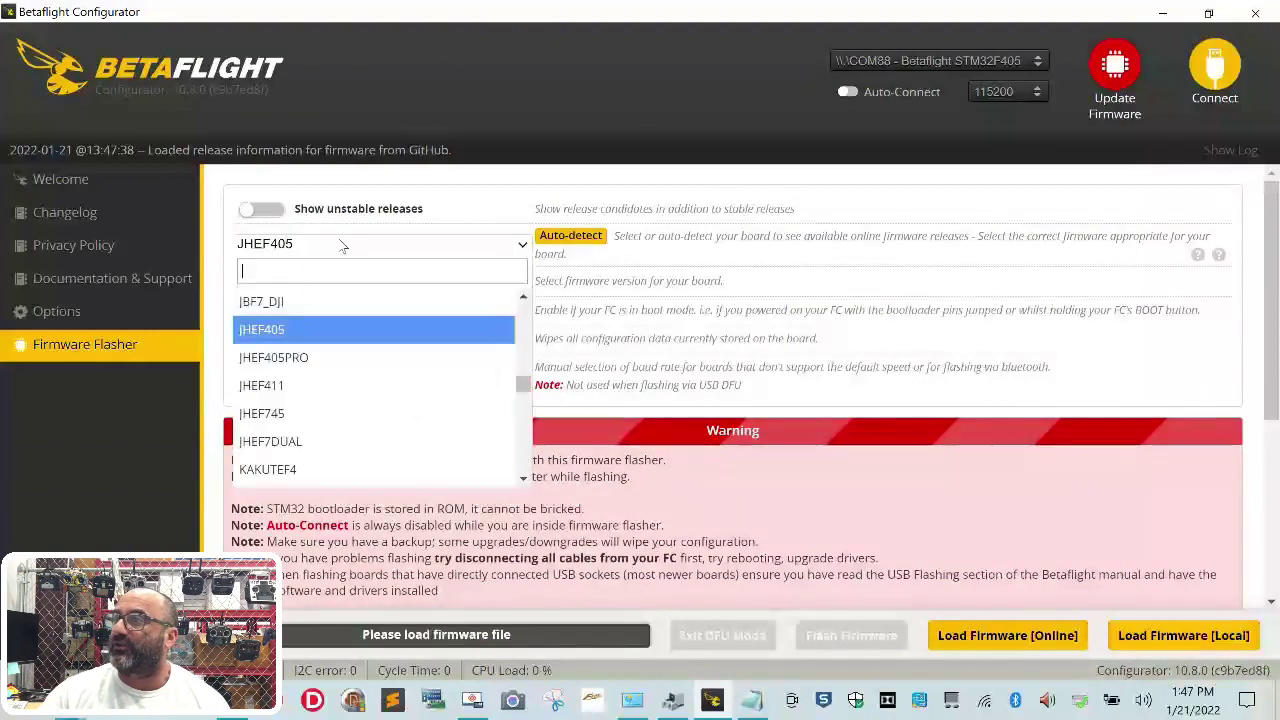
left_click(369, 338)
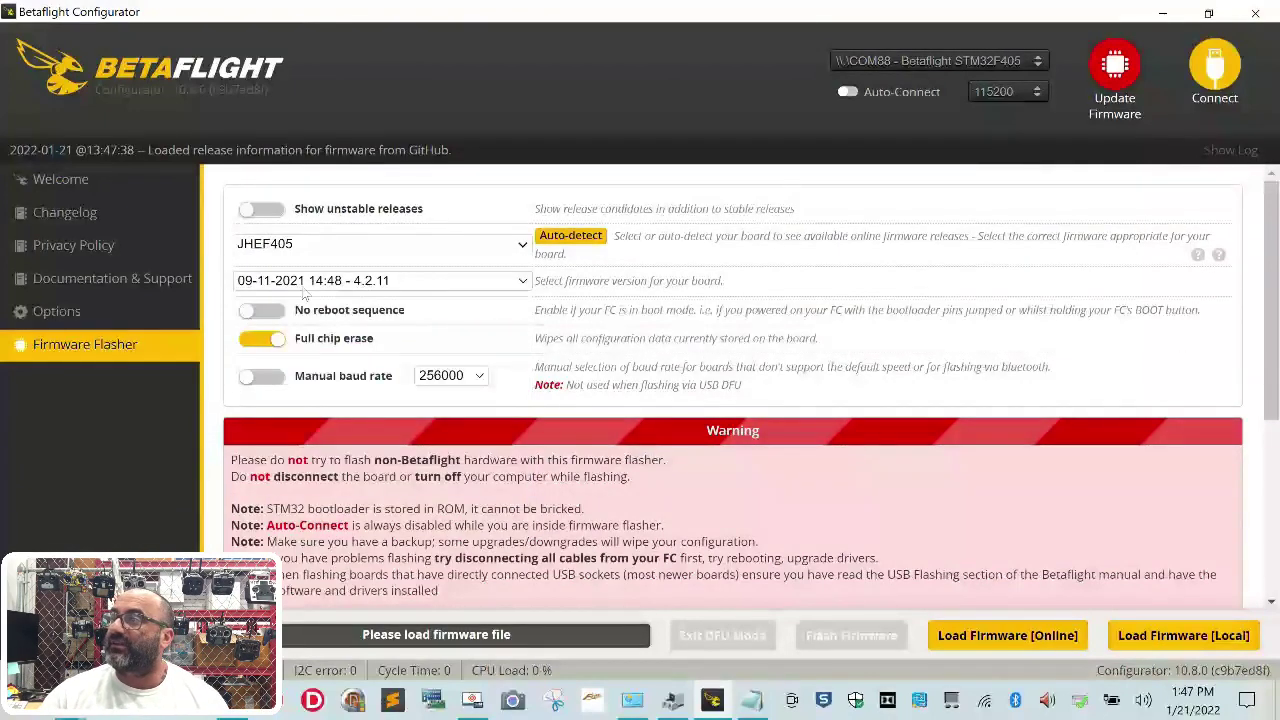
left_click(386, 285)
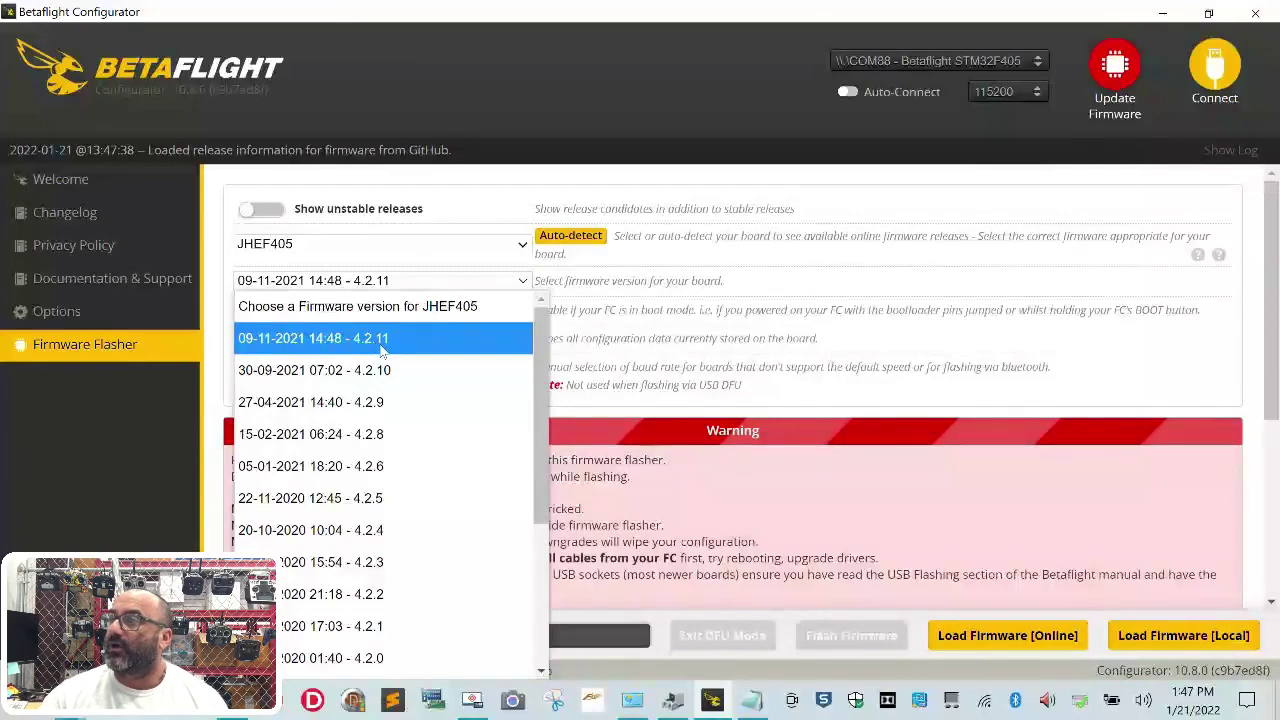
left_click(382, 345)
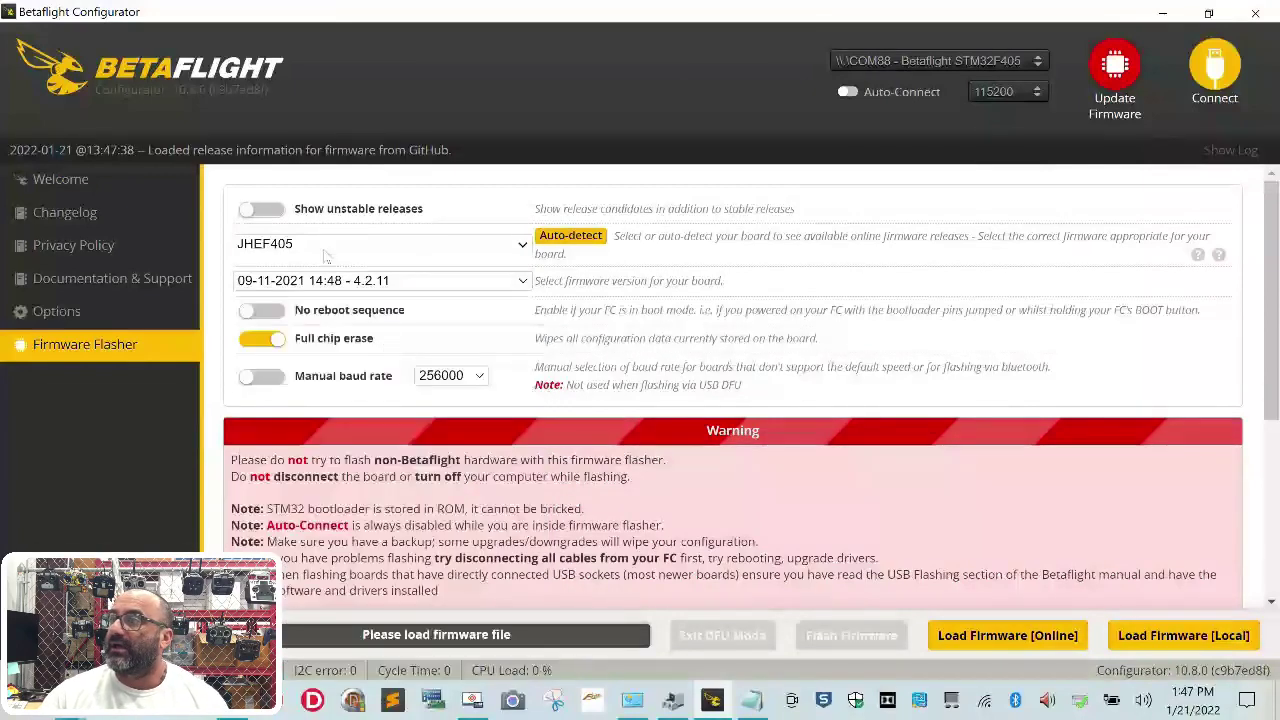
left_click(272, 212)
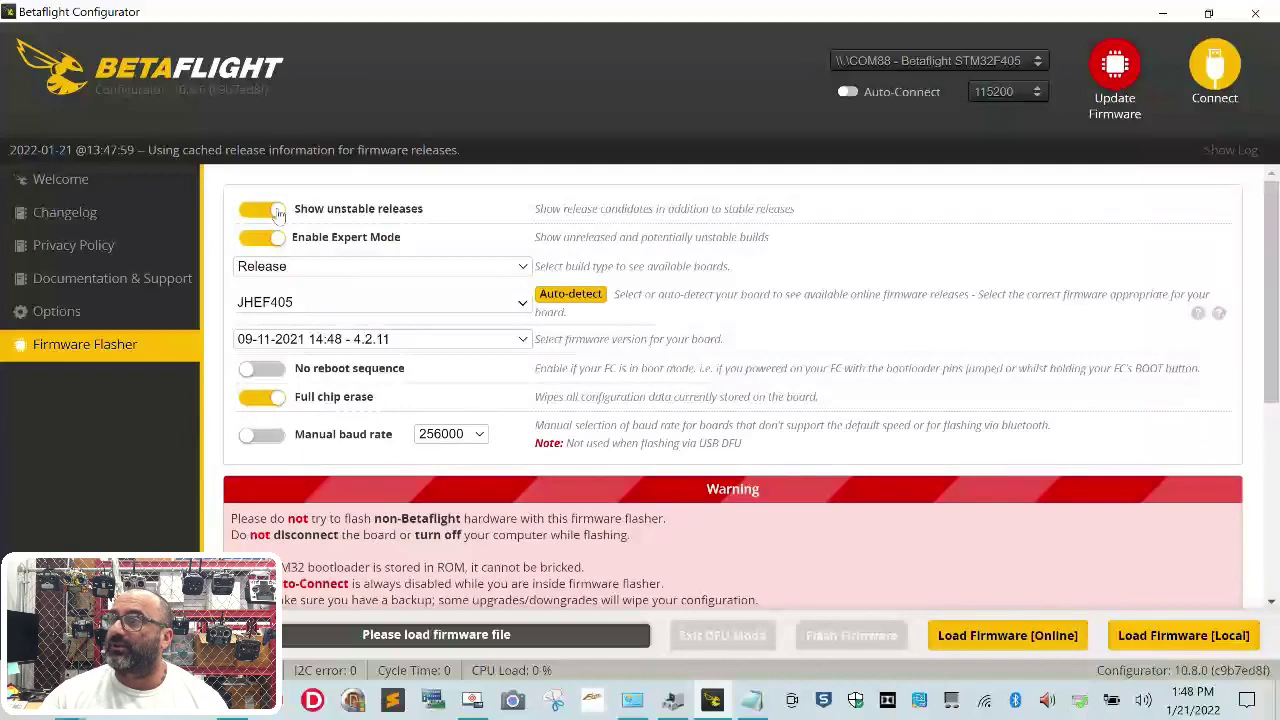
left_click(272, 211)
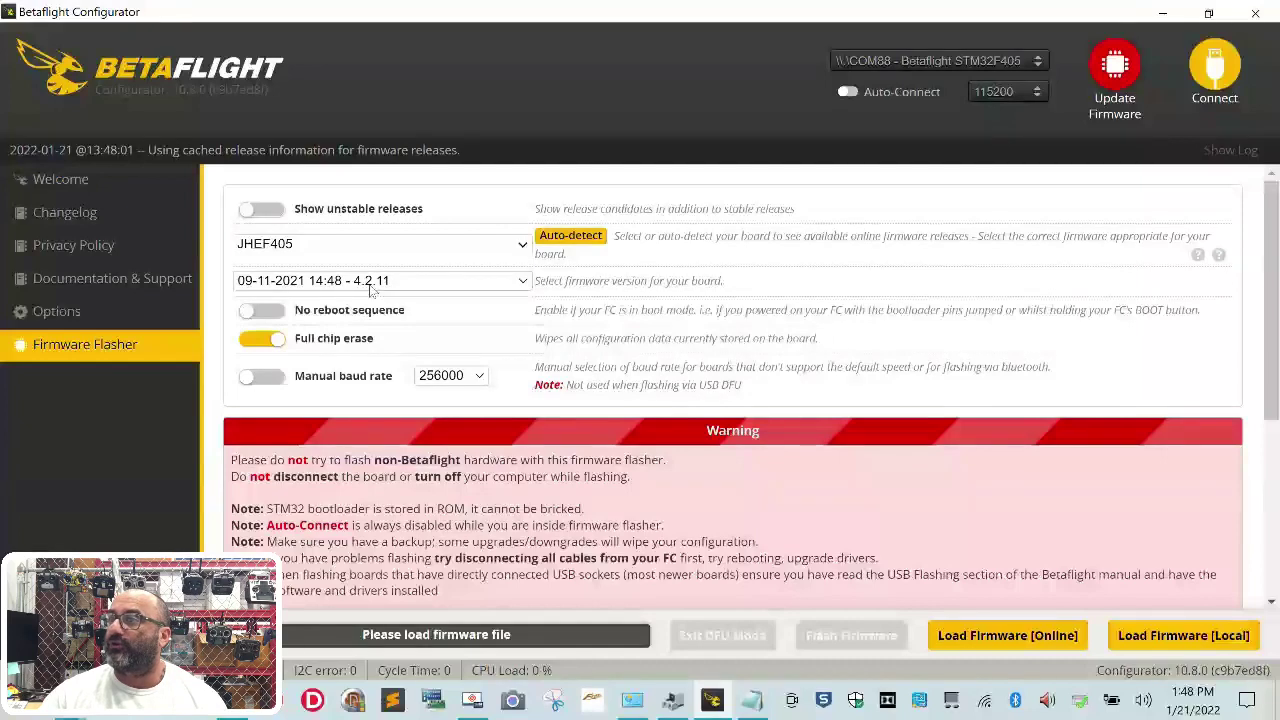
Step: Load the selected firmware from the online source and try to flash it to the flight controller
left_click(1008, 640)
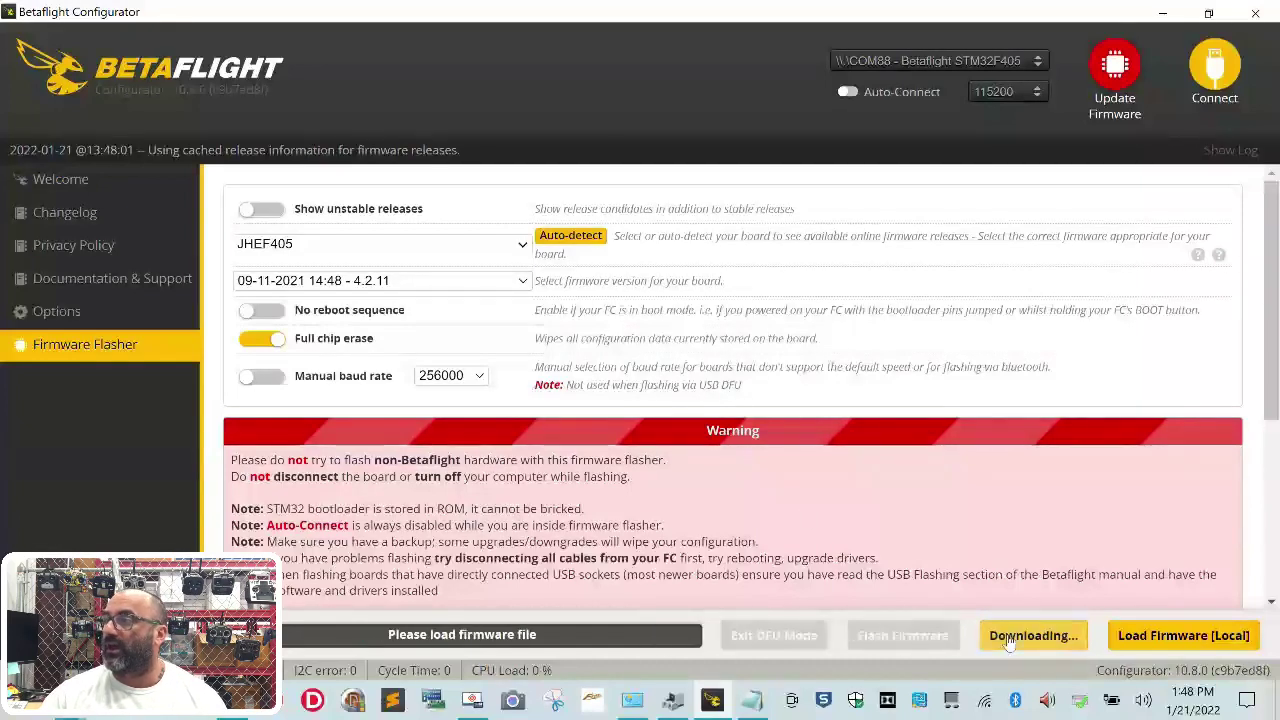
scroll(986, 500, "down", 2)
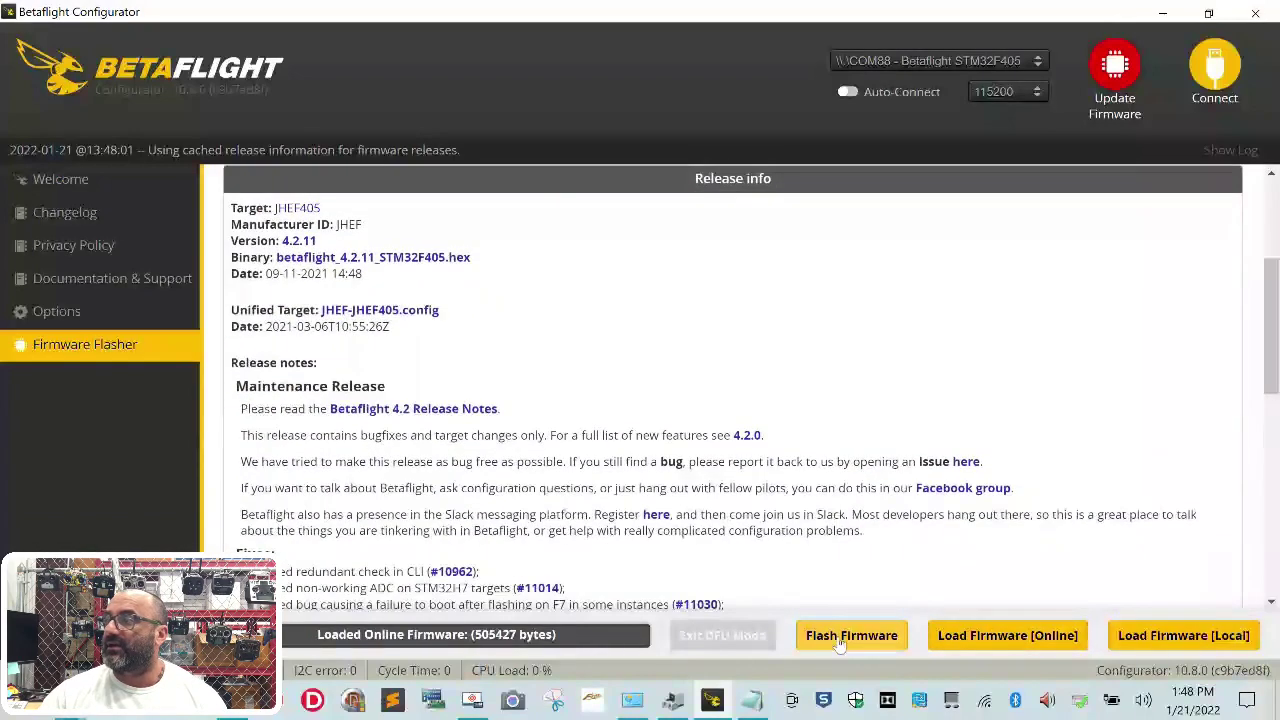
left_click(851, 634)
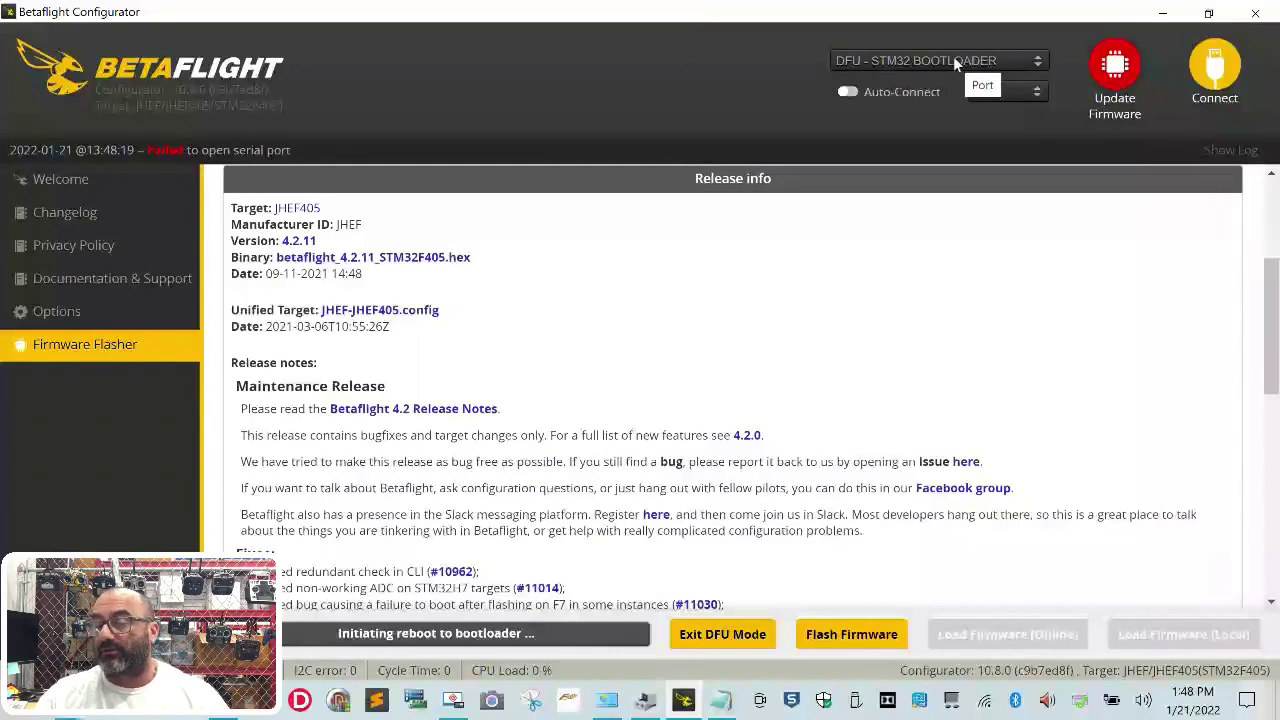
Step: Switch to Device Manager and expand Universal Serial Bus devices to check for the board's bootloader entry
left_click(658, 705)
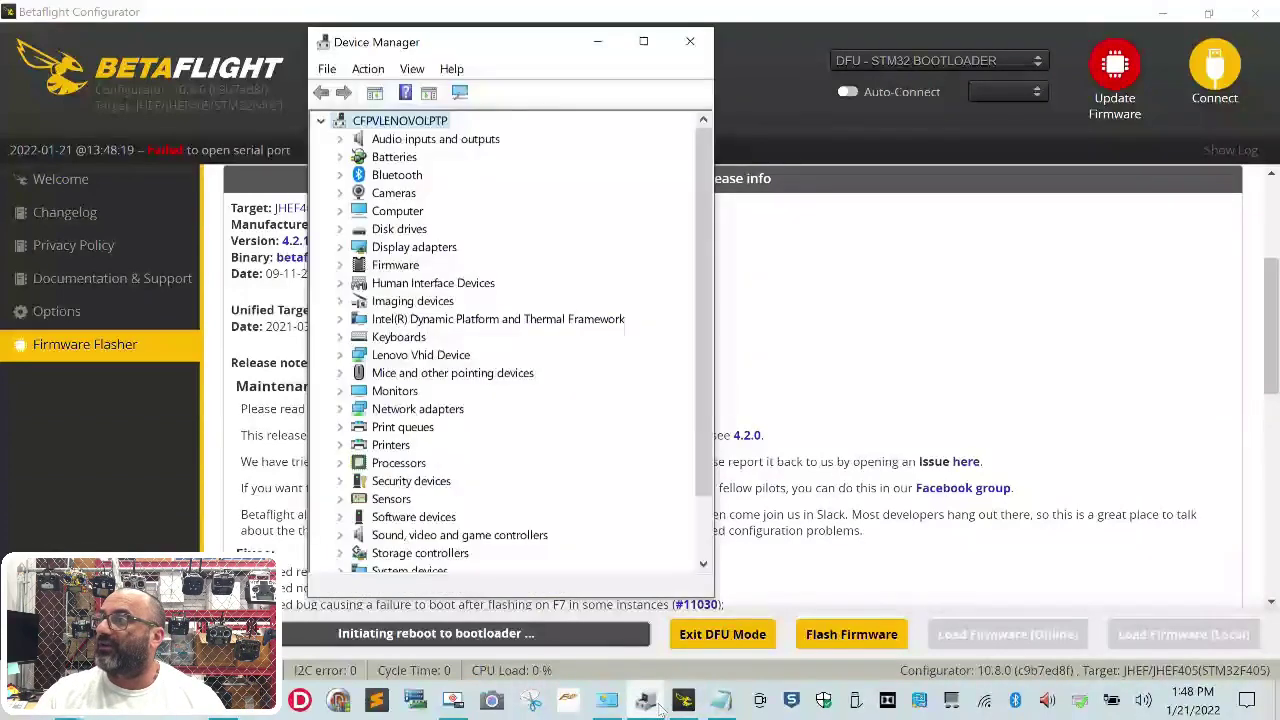
scroll(412, 497, "down", 2)
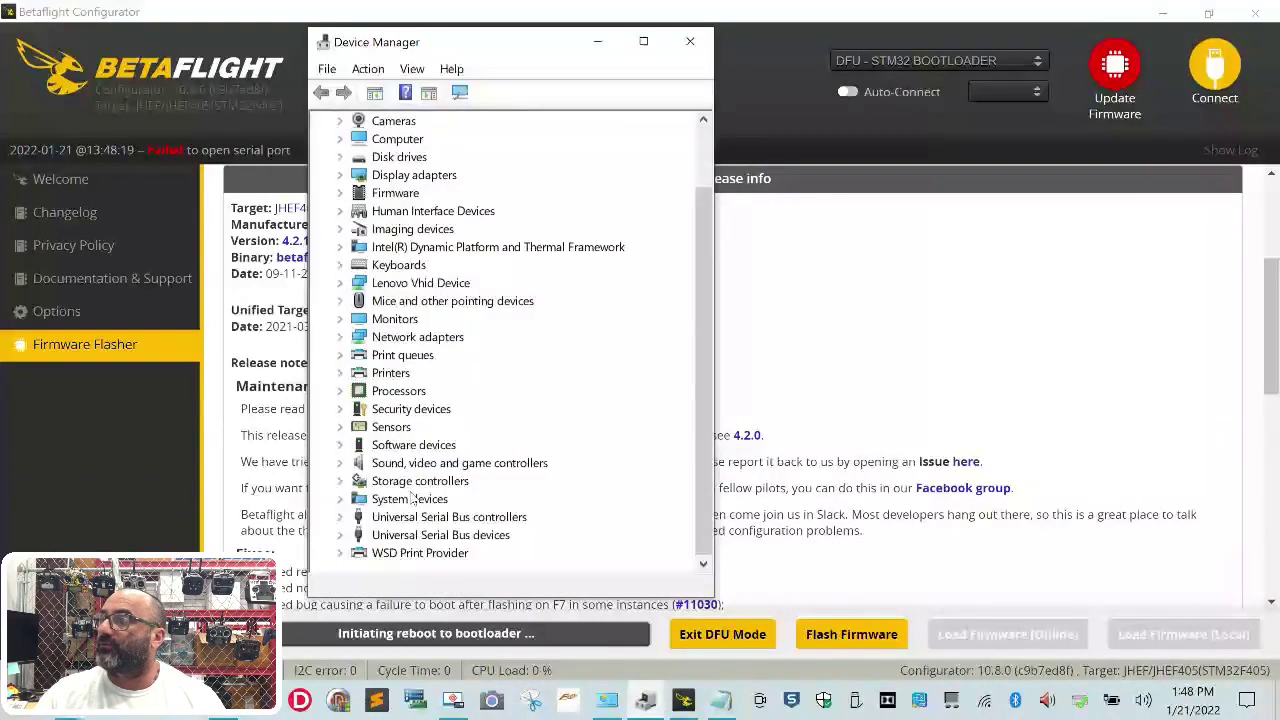
left_click(339, 535)
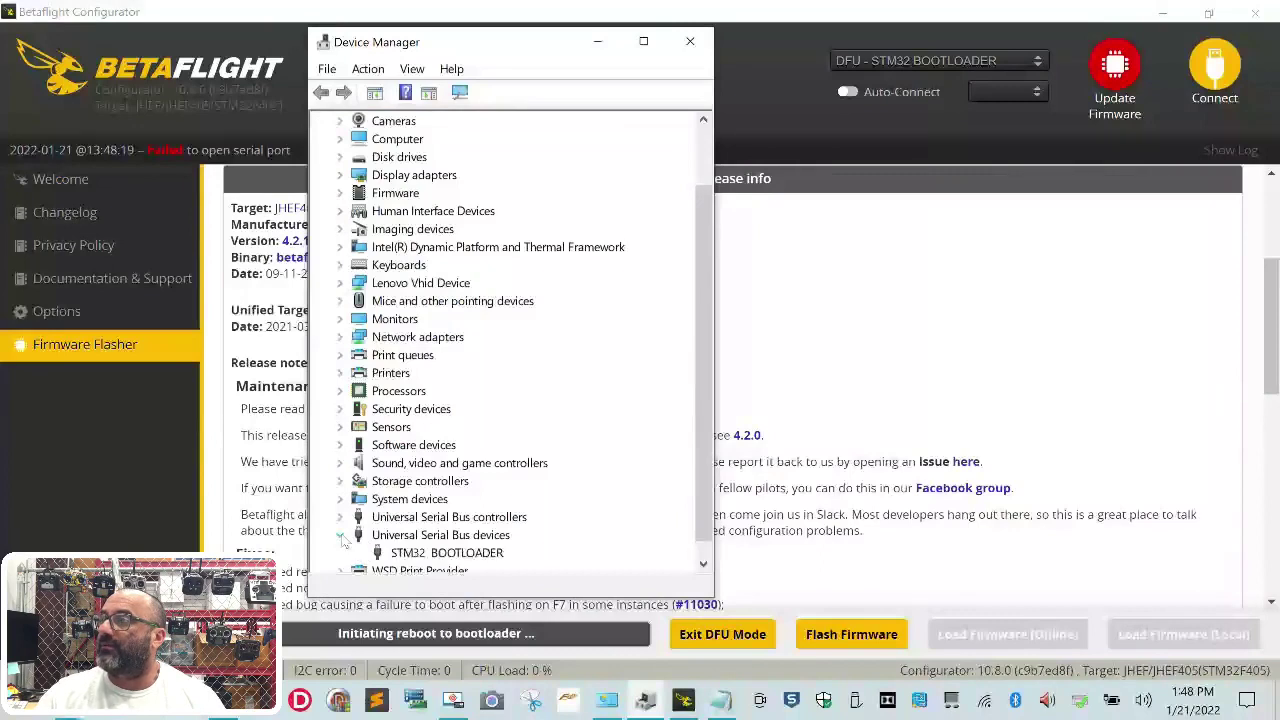
Step: Uninstall the STM32 BOOTLOADER device from Device Manager and delete its driver software
left_click(455, 554)
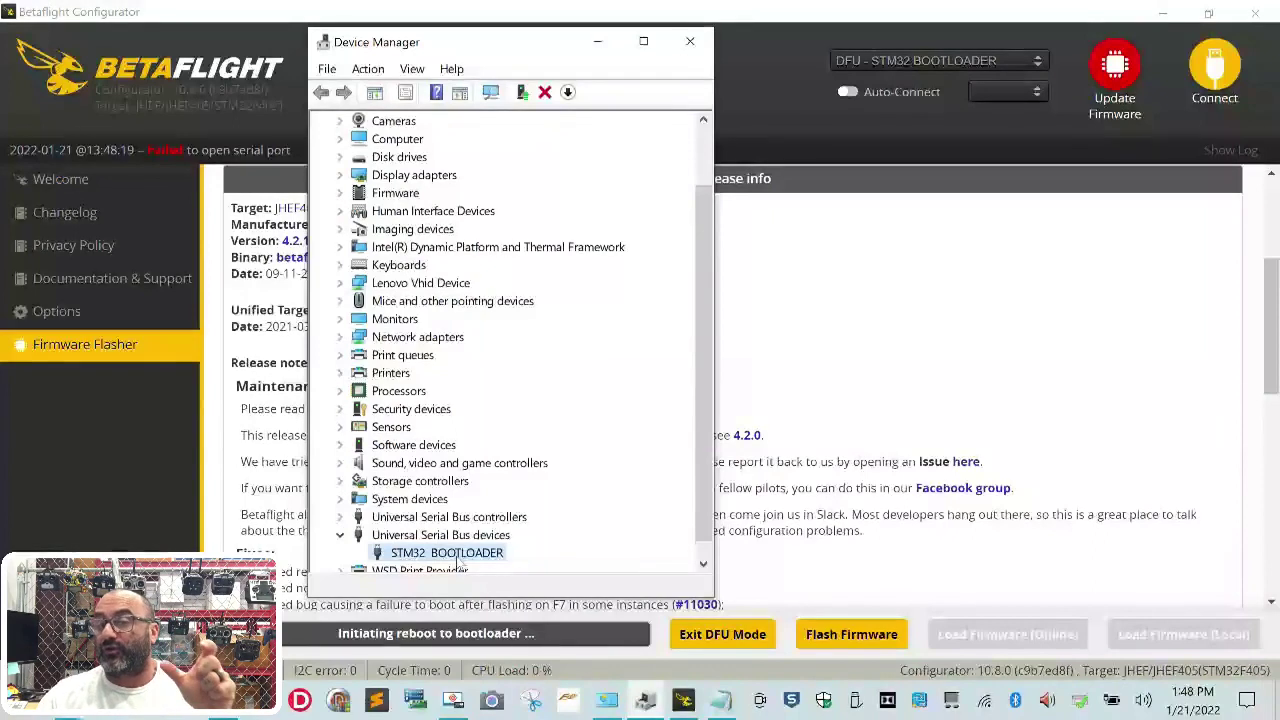
right_click(459, 558)
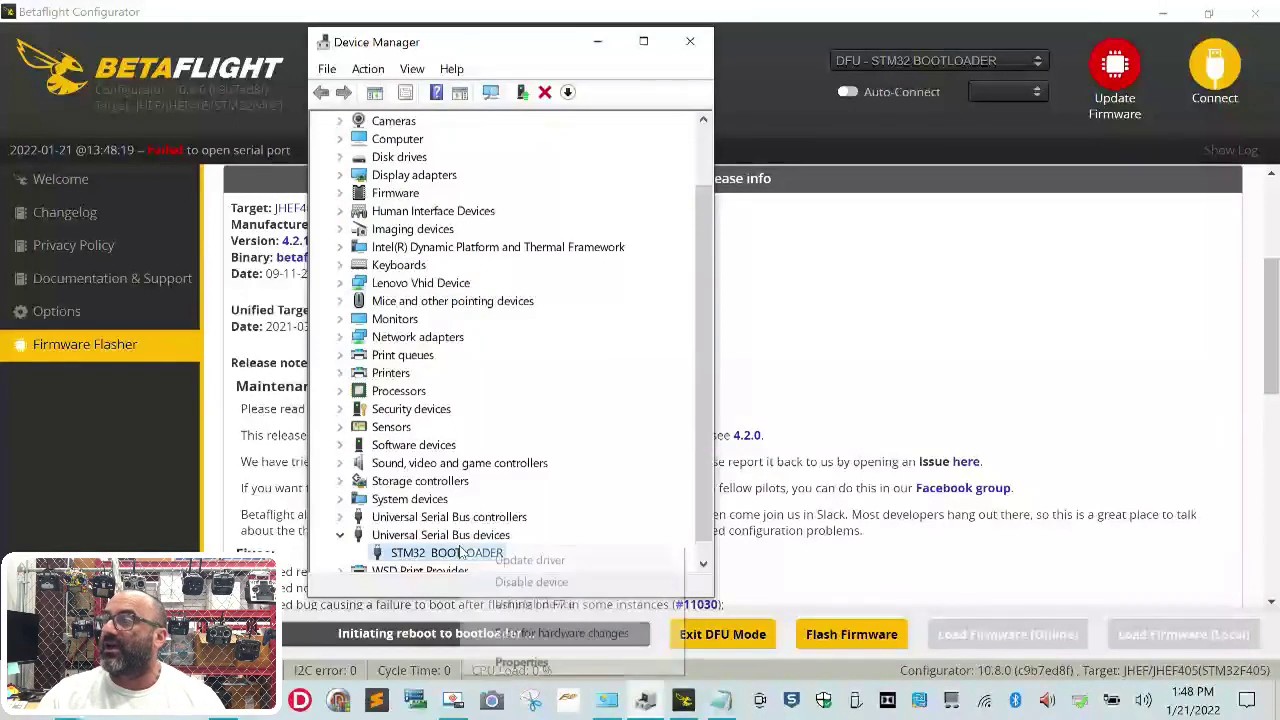
left_click(556, 605)
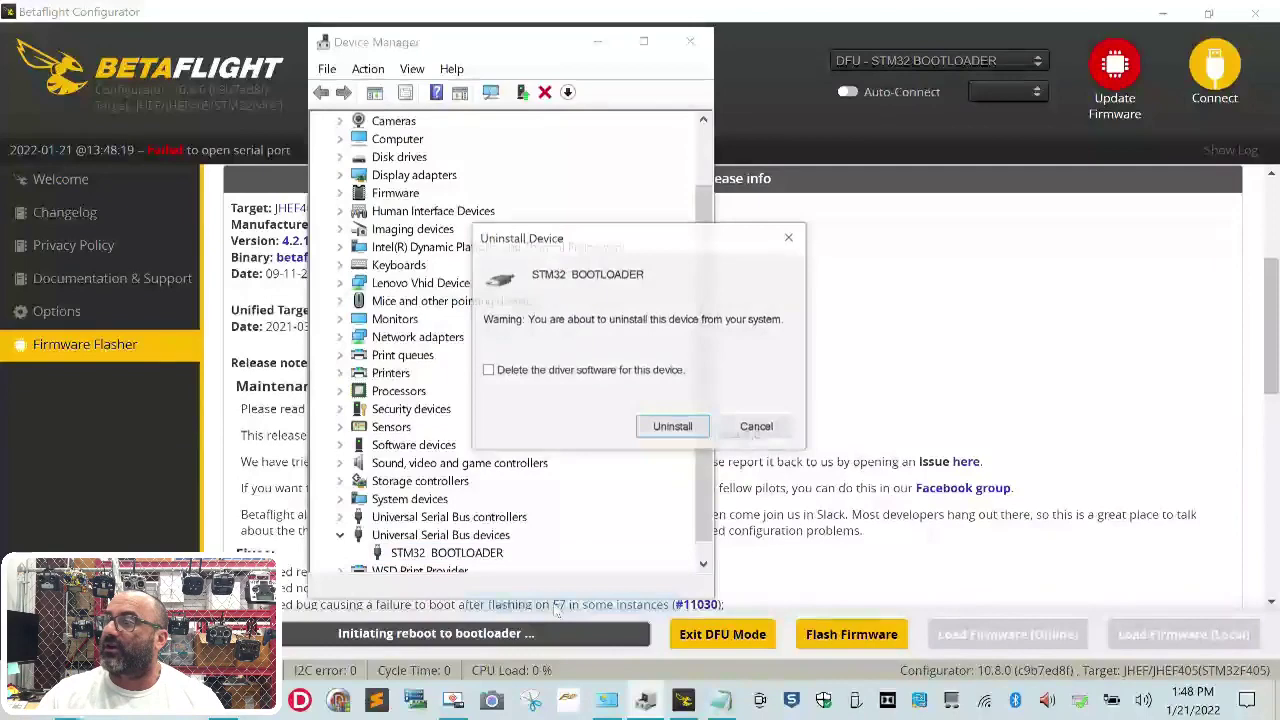
left_click(628, 372)
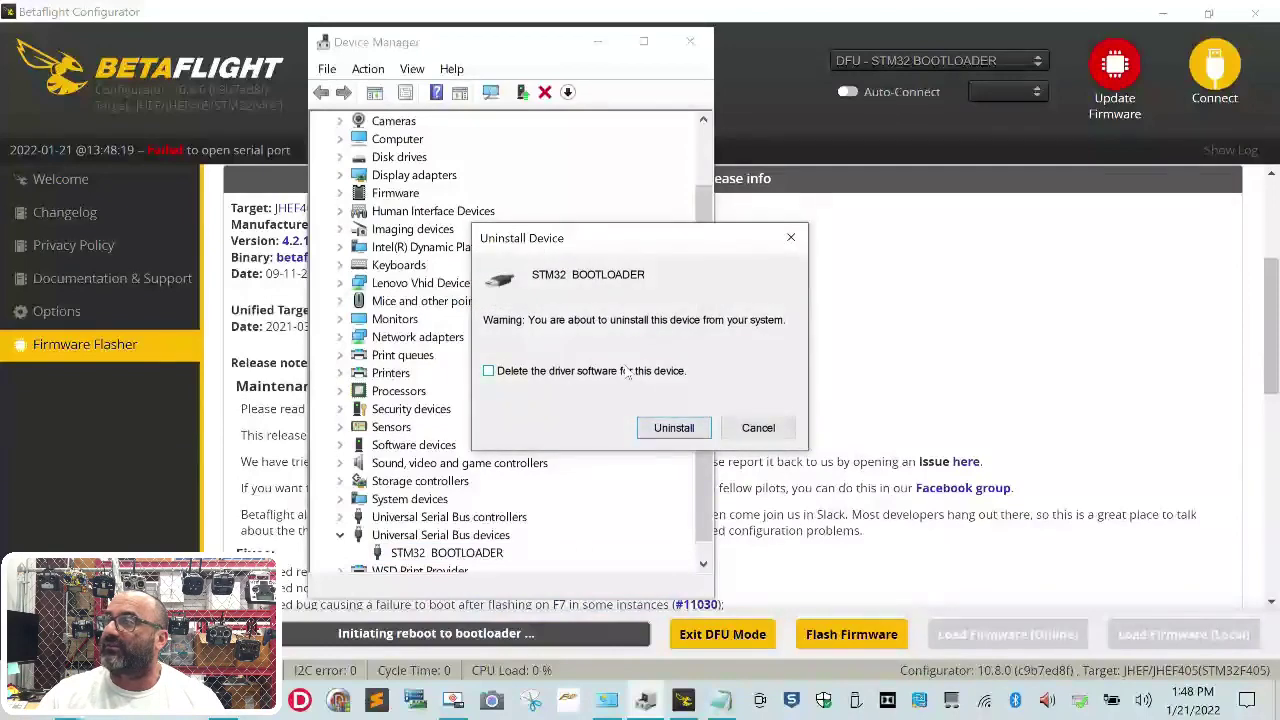
left_click(674, 430)
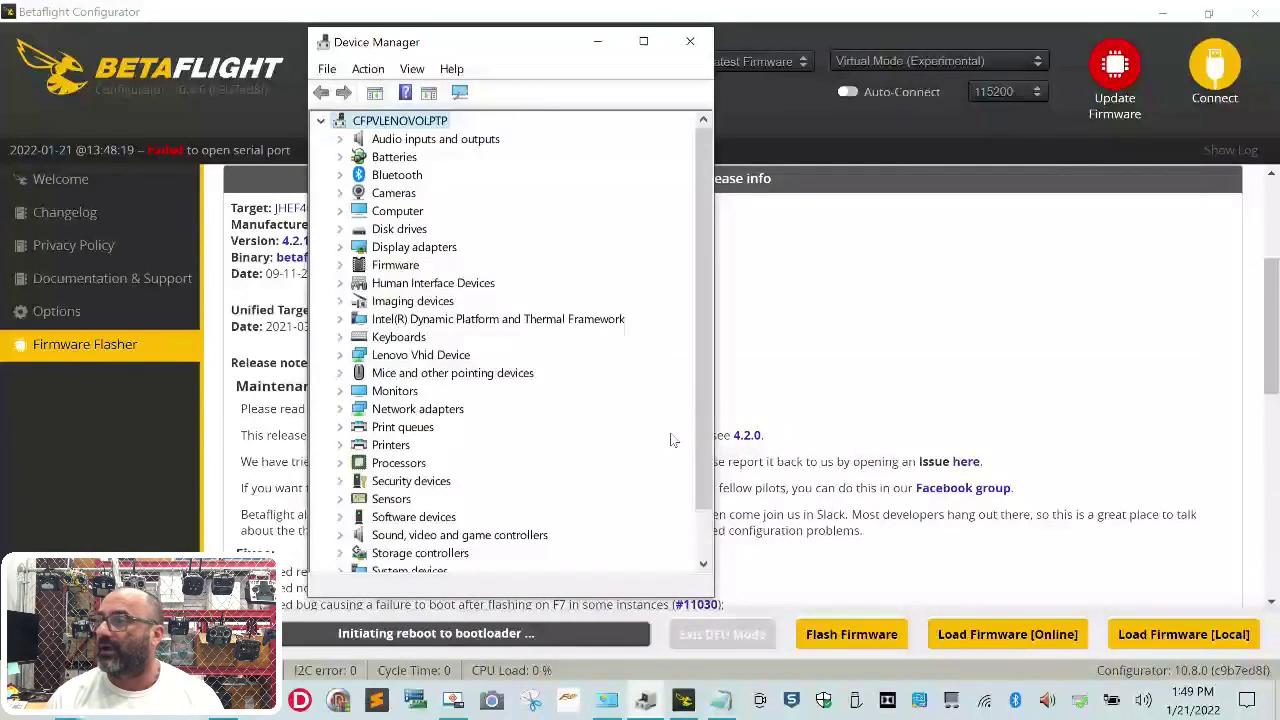
Step: Scan for hardware changes in Device Manager
left_click_drag(703, 207, 497, 371)
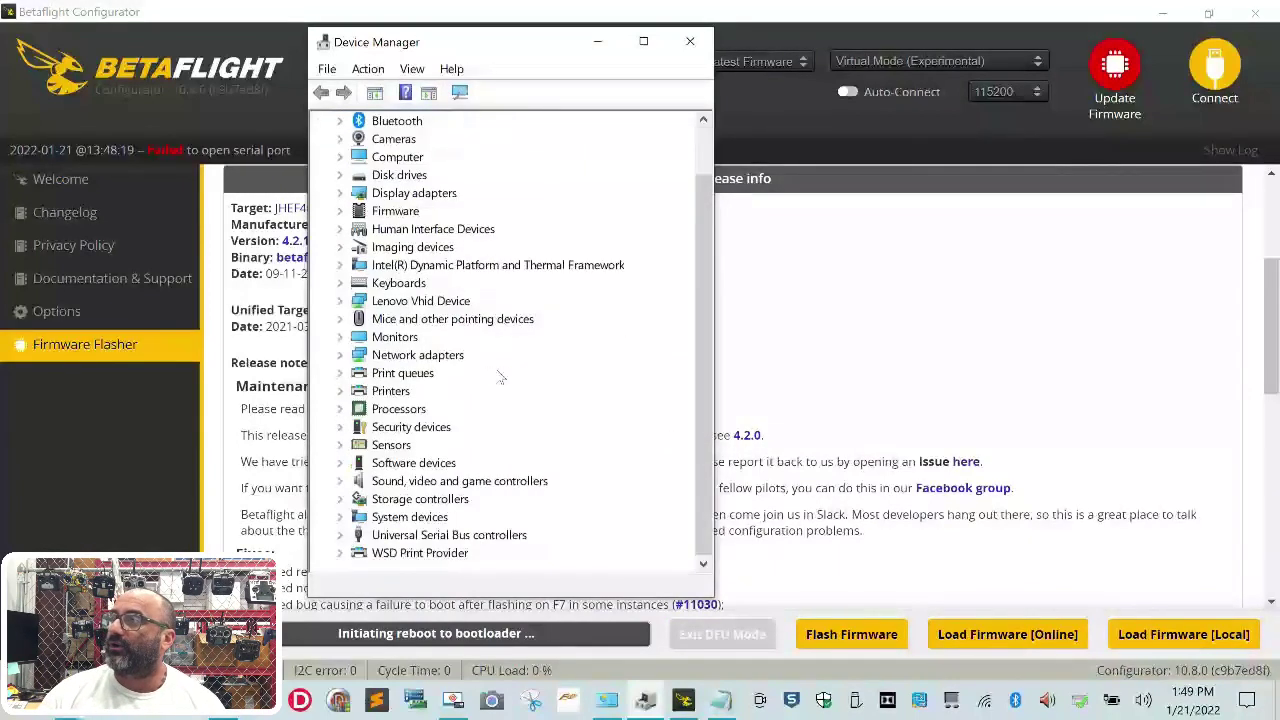
left_click(368, 68)
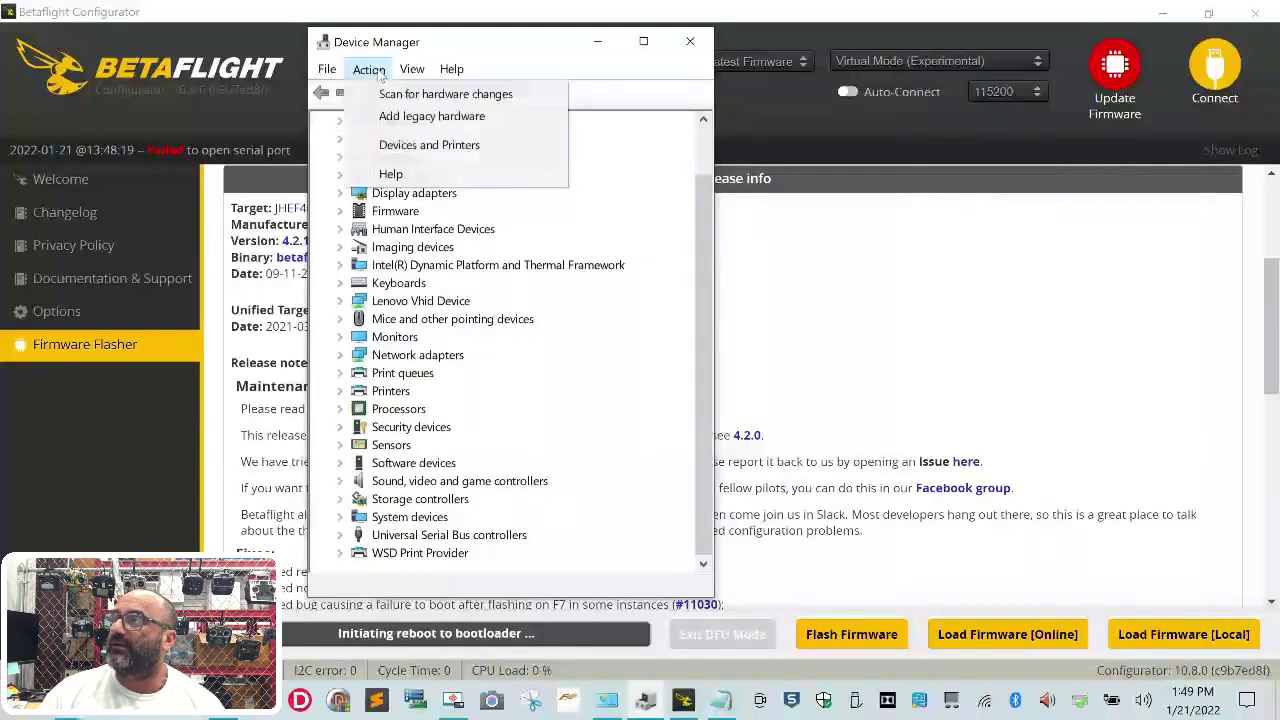
left_click(400, 91)
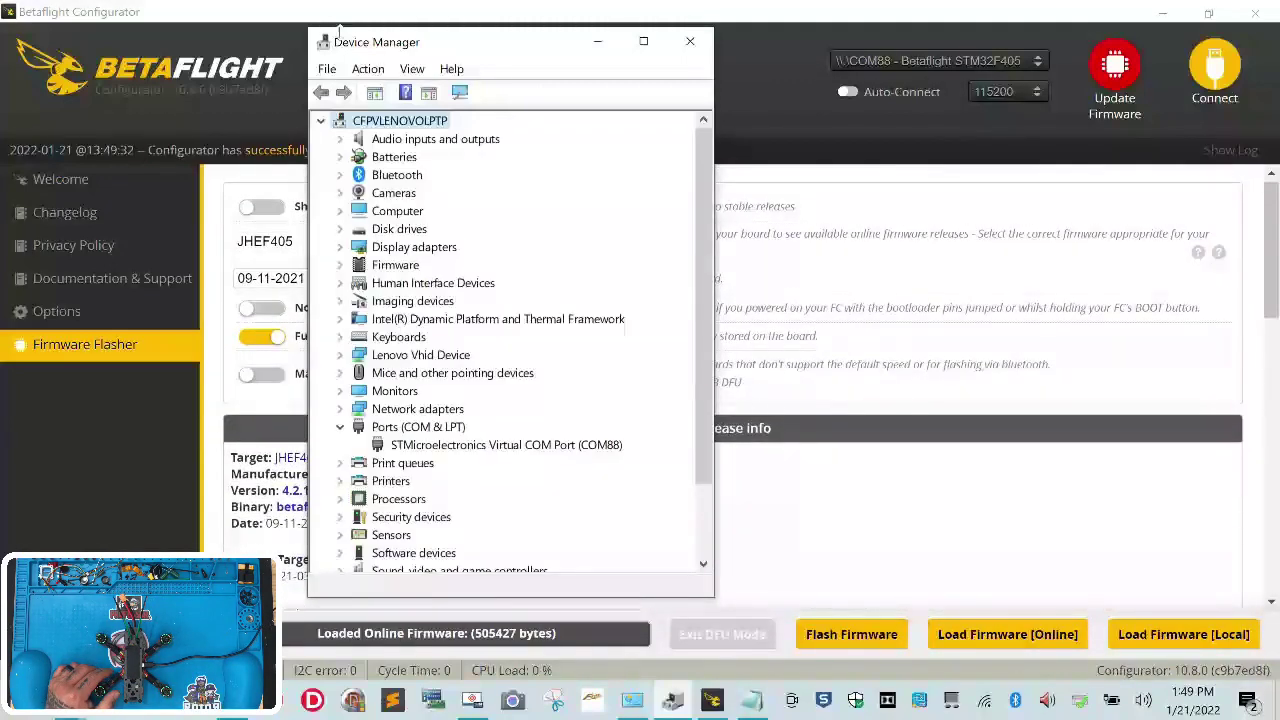
Step: Switch to Betaflight Configurator, try flashing the loaded firmware again, and check the STM32 BOOTLOADER entry in Device Manager
left_click(455, 450)
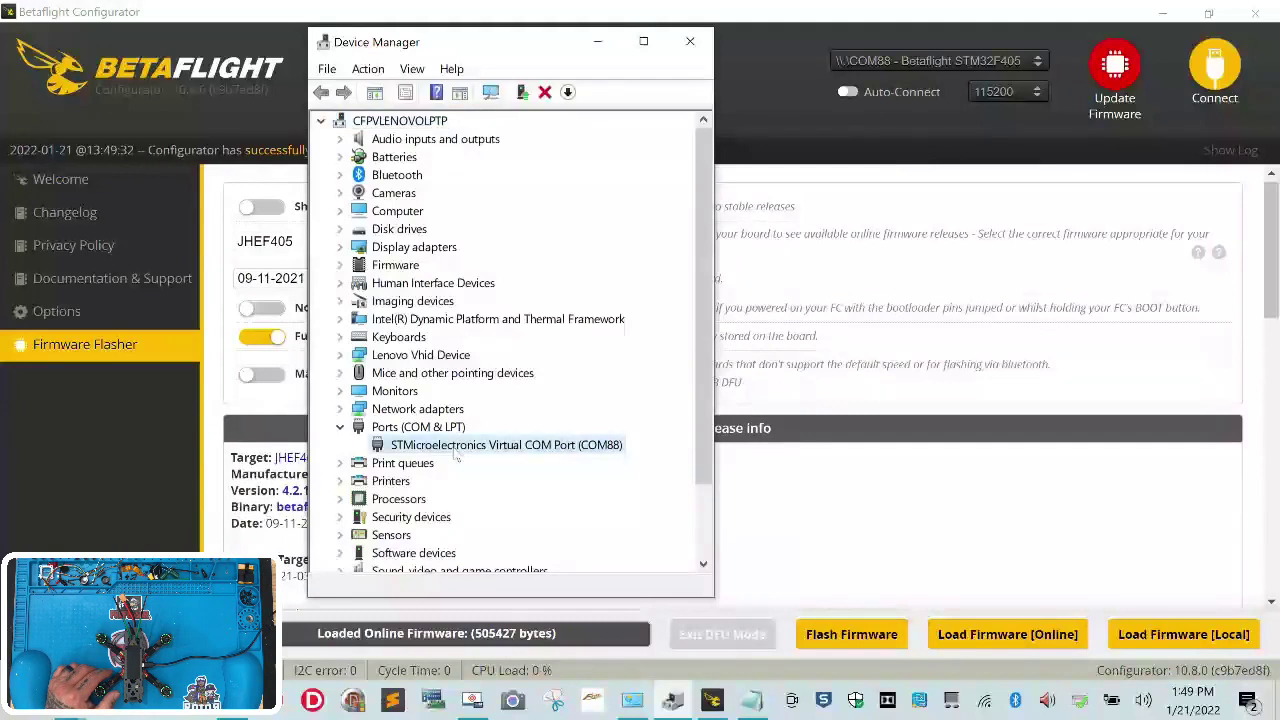
left_click(794, 20)
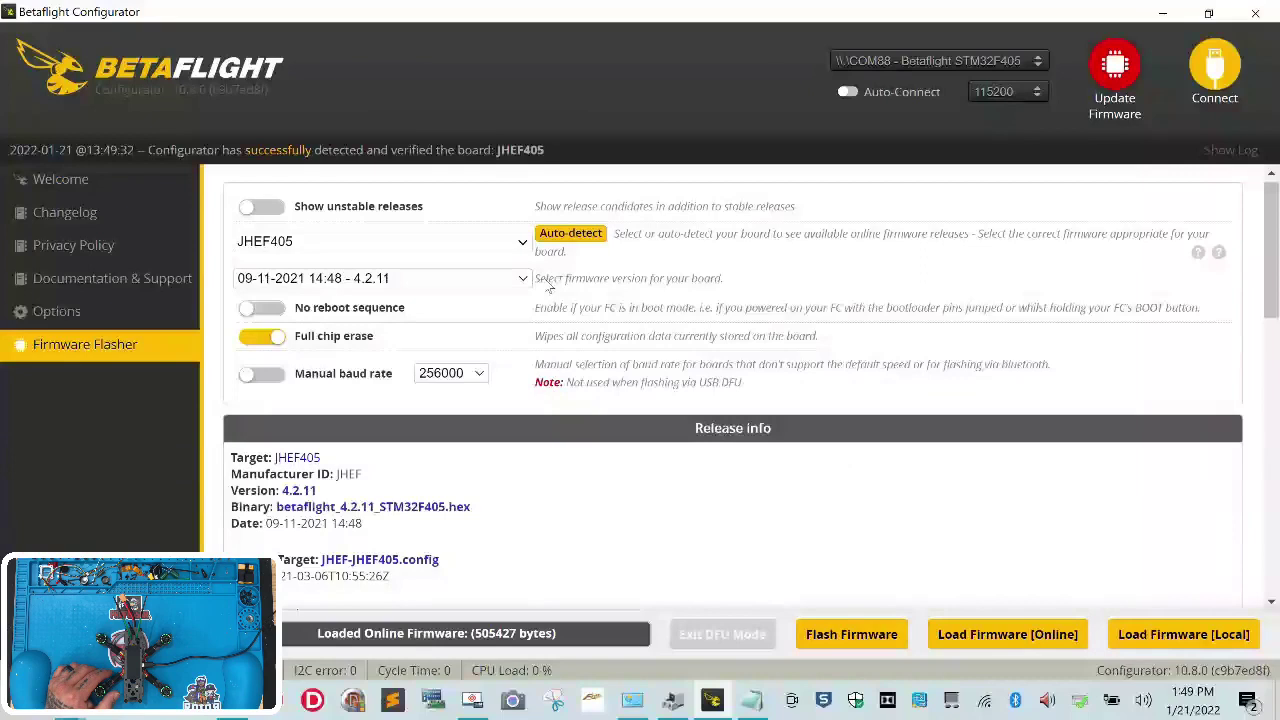
left_click(873, 638)
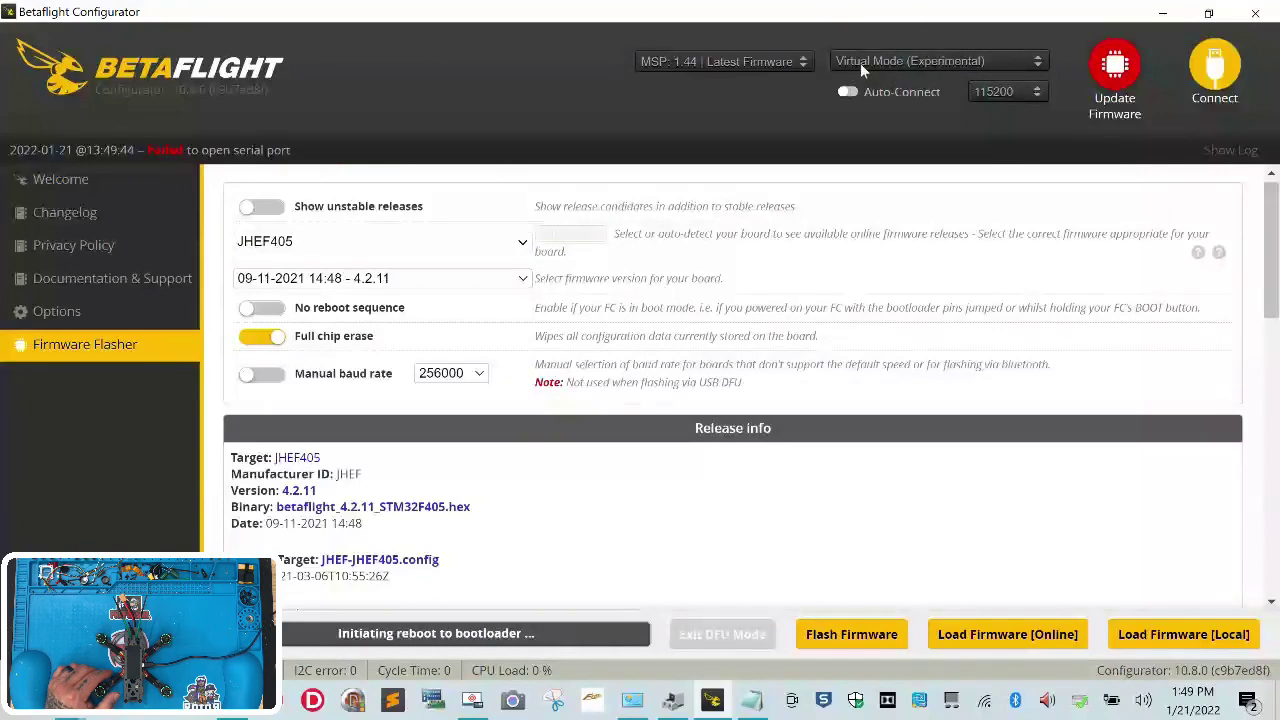
left_click(672, 700)
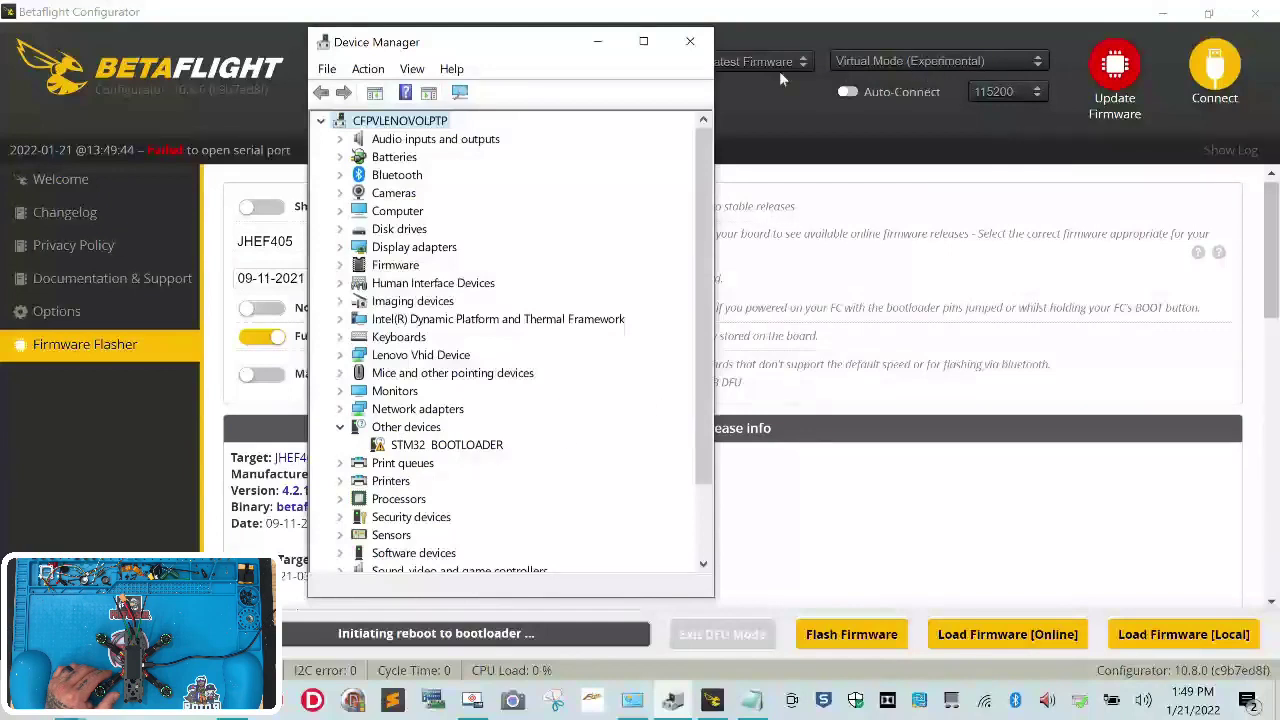
left_click(428, 448)
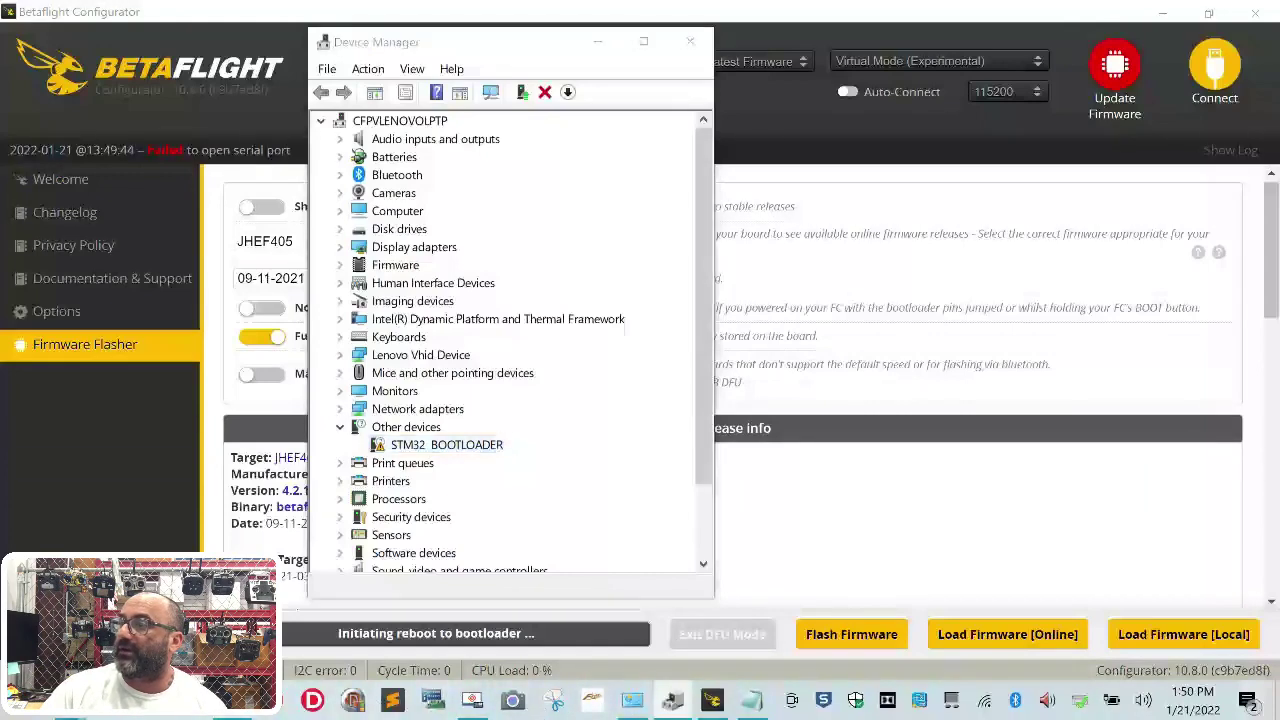
Step: Switch to the browser, open the Zadig website from the FPVProfessor downloads page, and download Zadig 2.7
left_click(404, 593)
left_click_drag(612, 212, 603, 58)
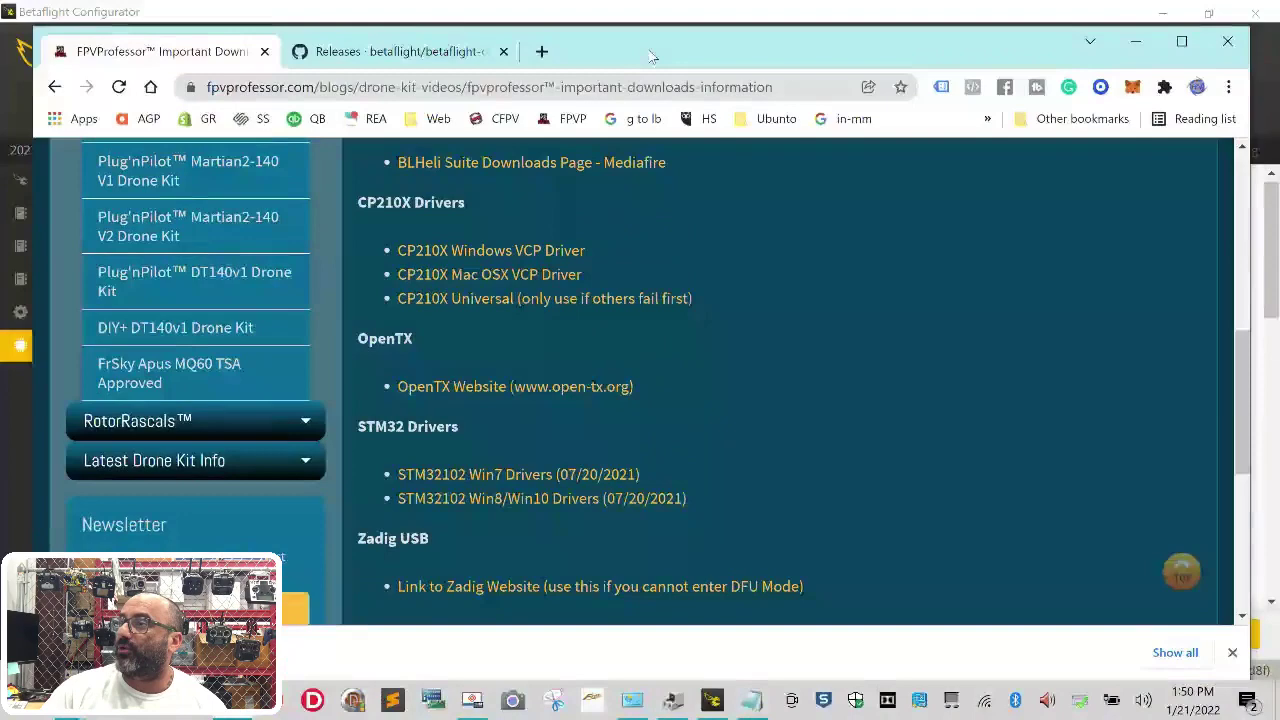
scroll(575, 401, "down", 5)
scroll(575, 402, "up", 2)
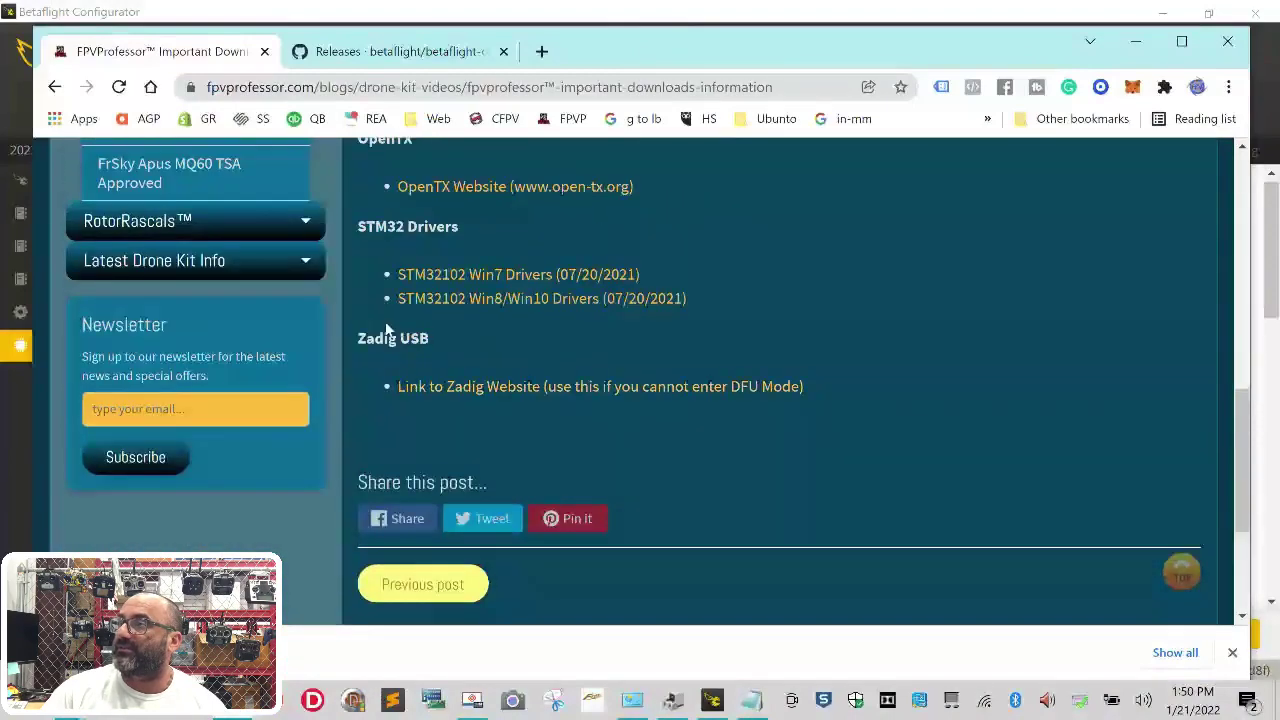
left_click(519, 391)
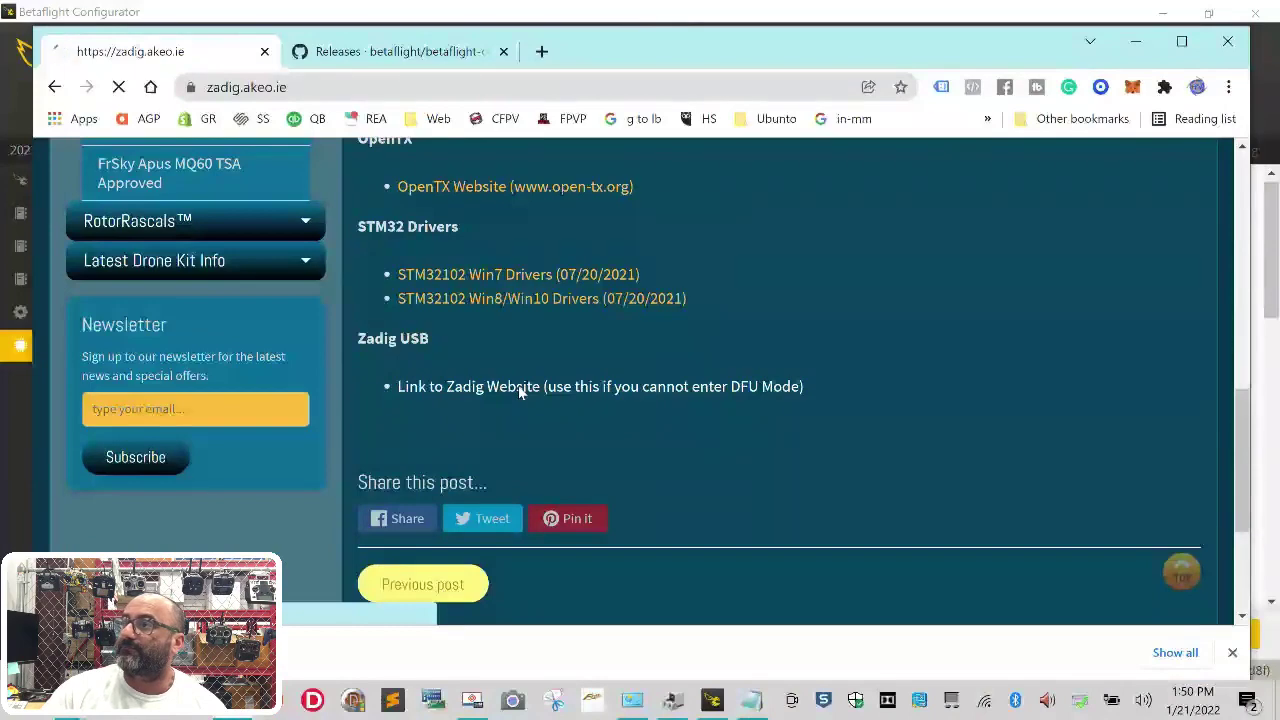
scroll(519, 386, "down", 6)
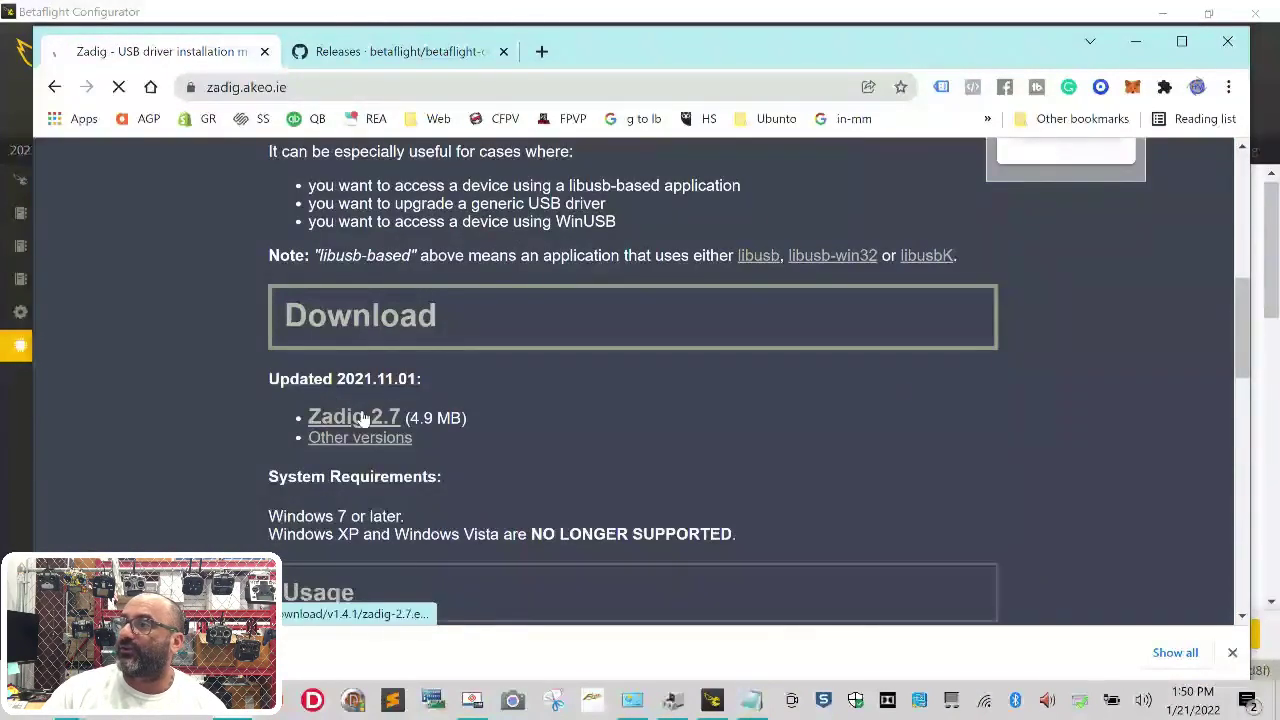
left_click(362, 425)
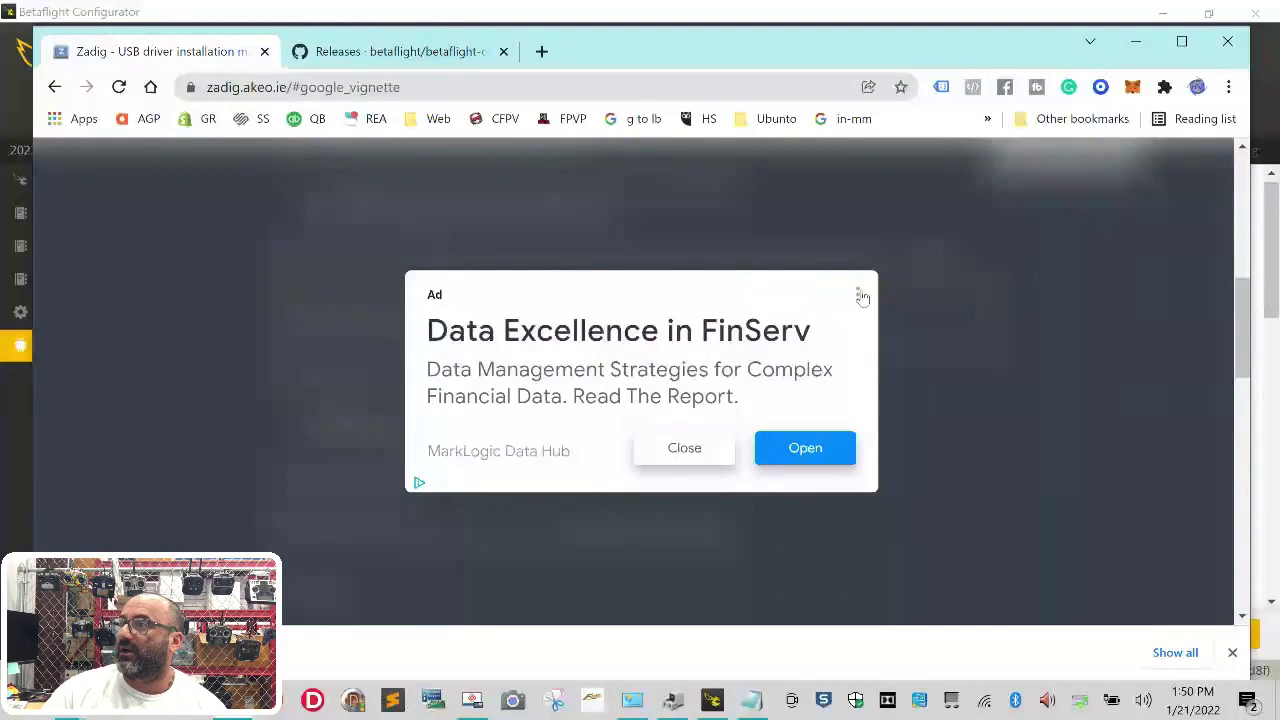
left_click(688, 458)
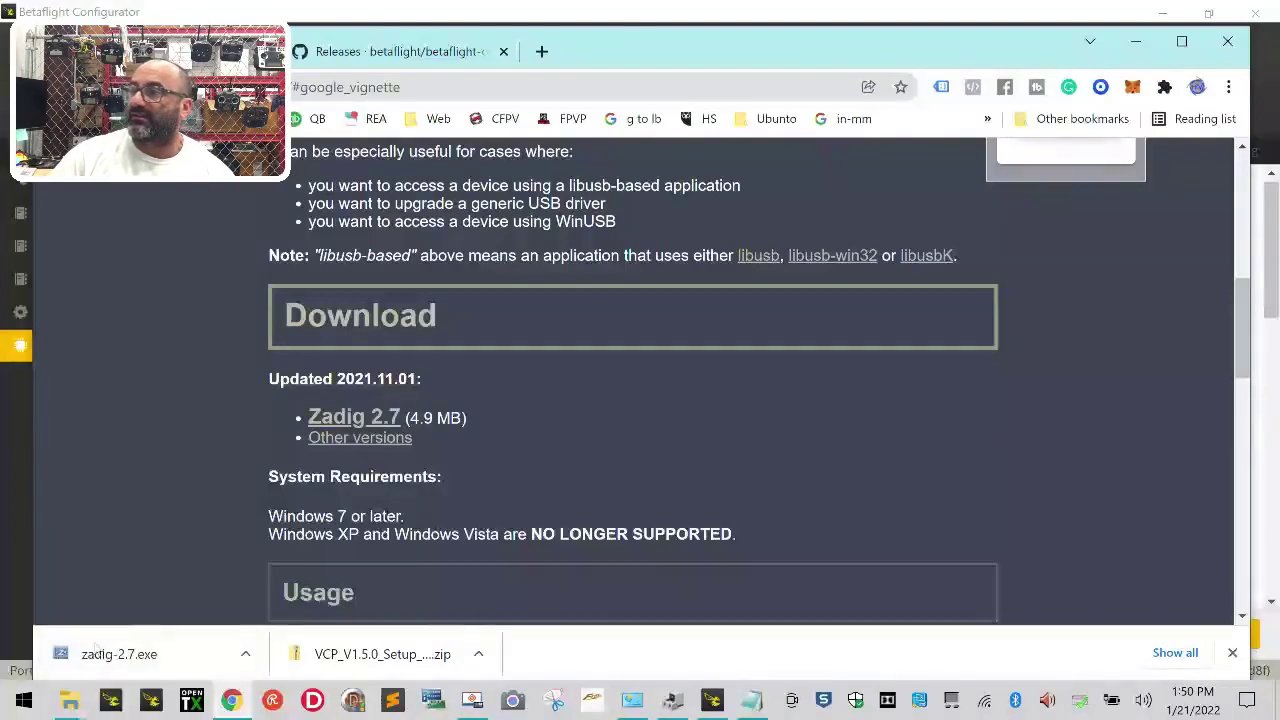
Step: Run zadig-2.7.exe, list all devices, and install the WinUSB (v6.1.7600.16385) driver for STM32 BOOTLOADER
left_click(125, 654)
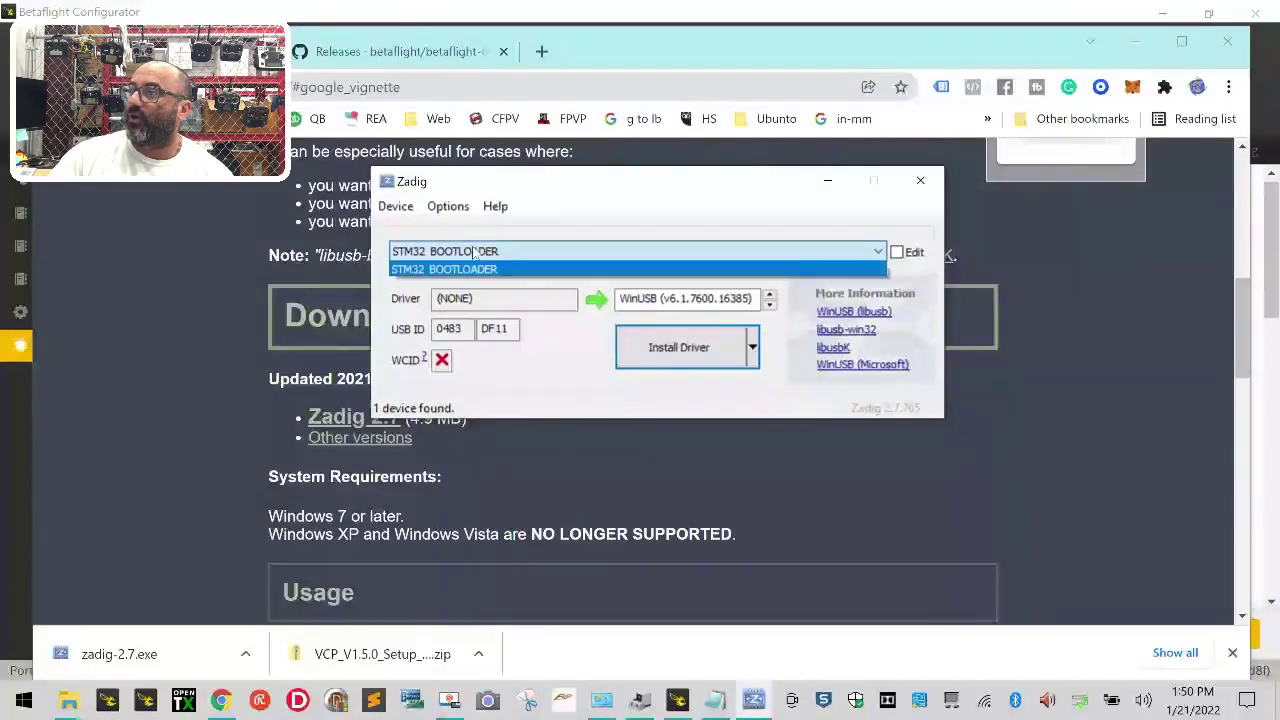
left_click(418, 266)
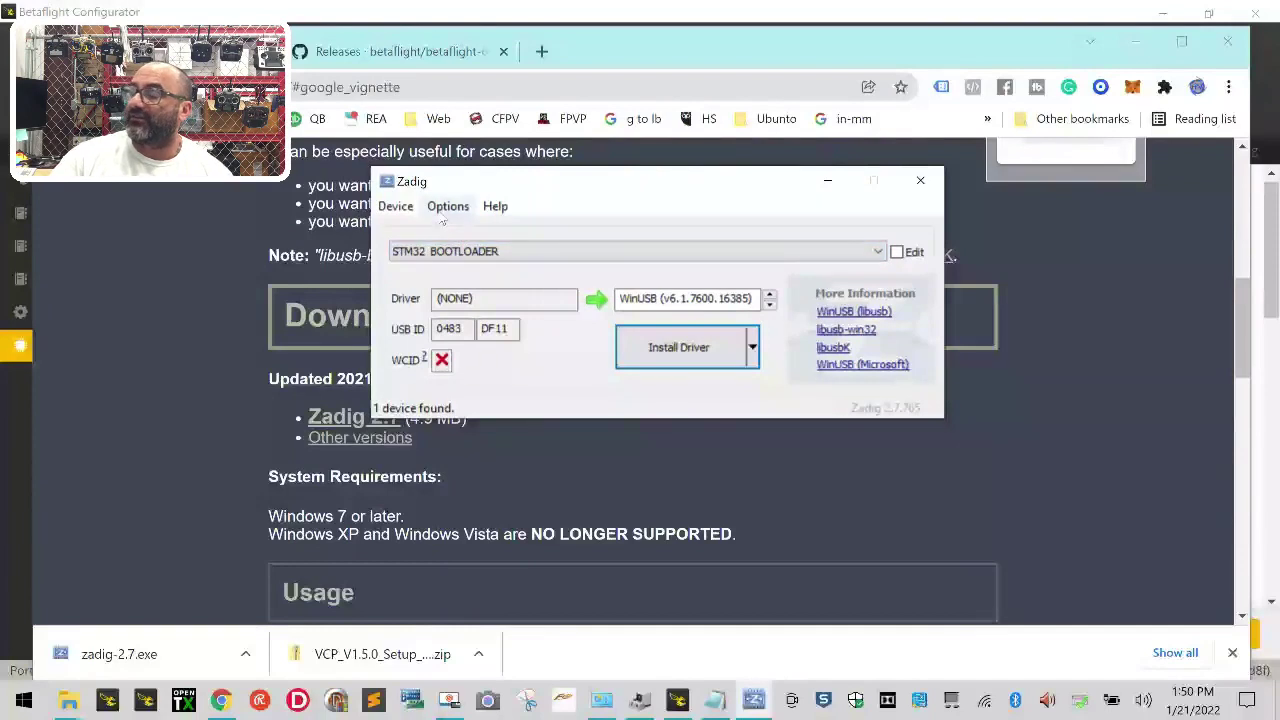
left_click(445, 207)
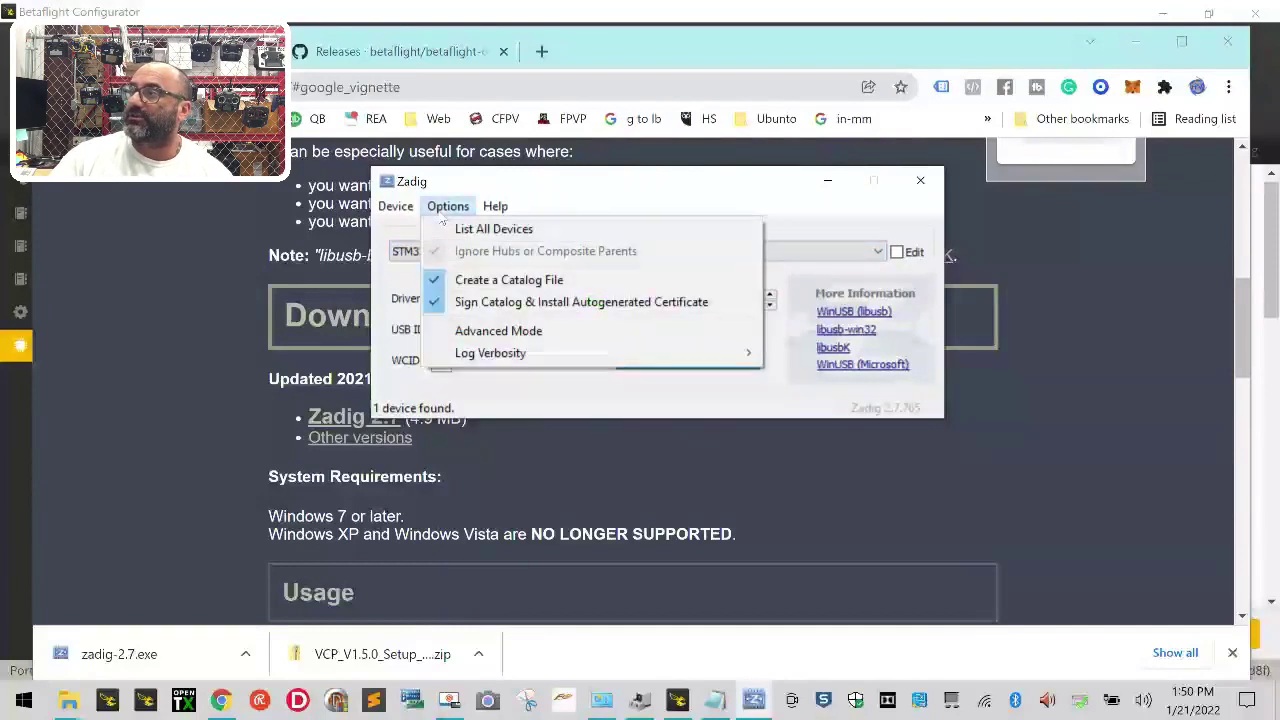
left_click(445, 229)
left_click(487, 252)
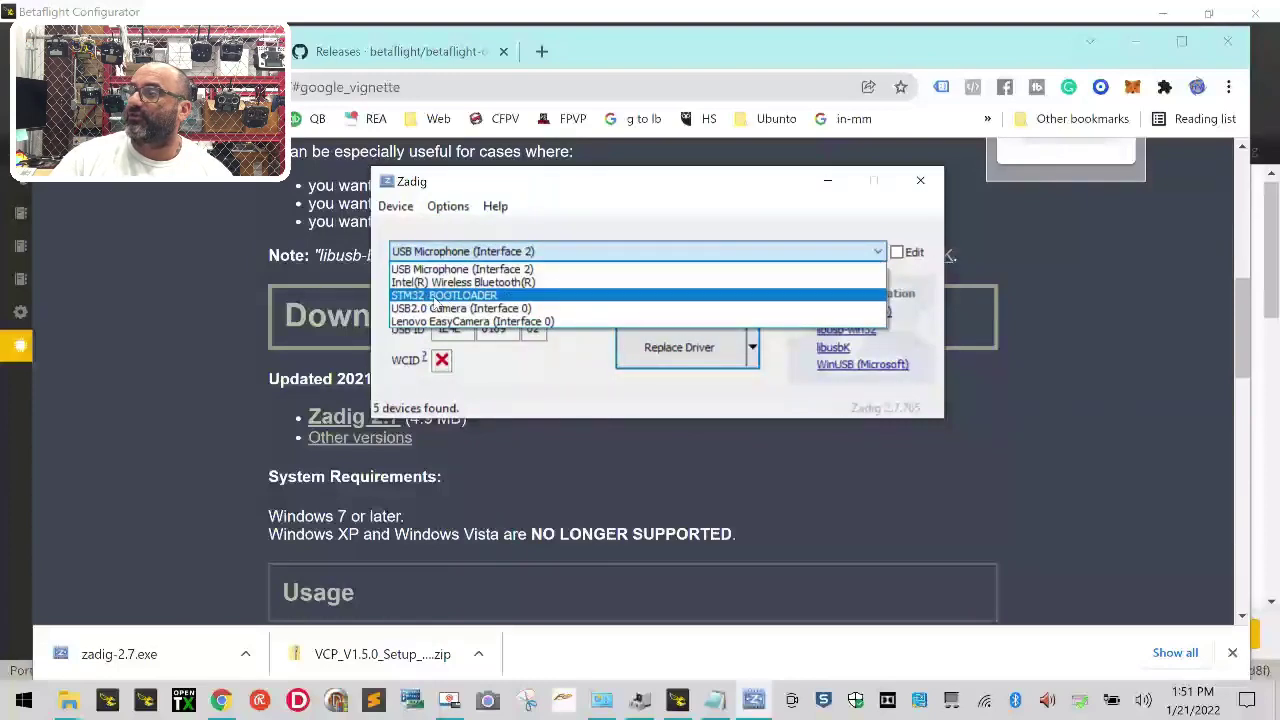
left_click(435, 298)
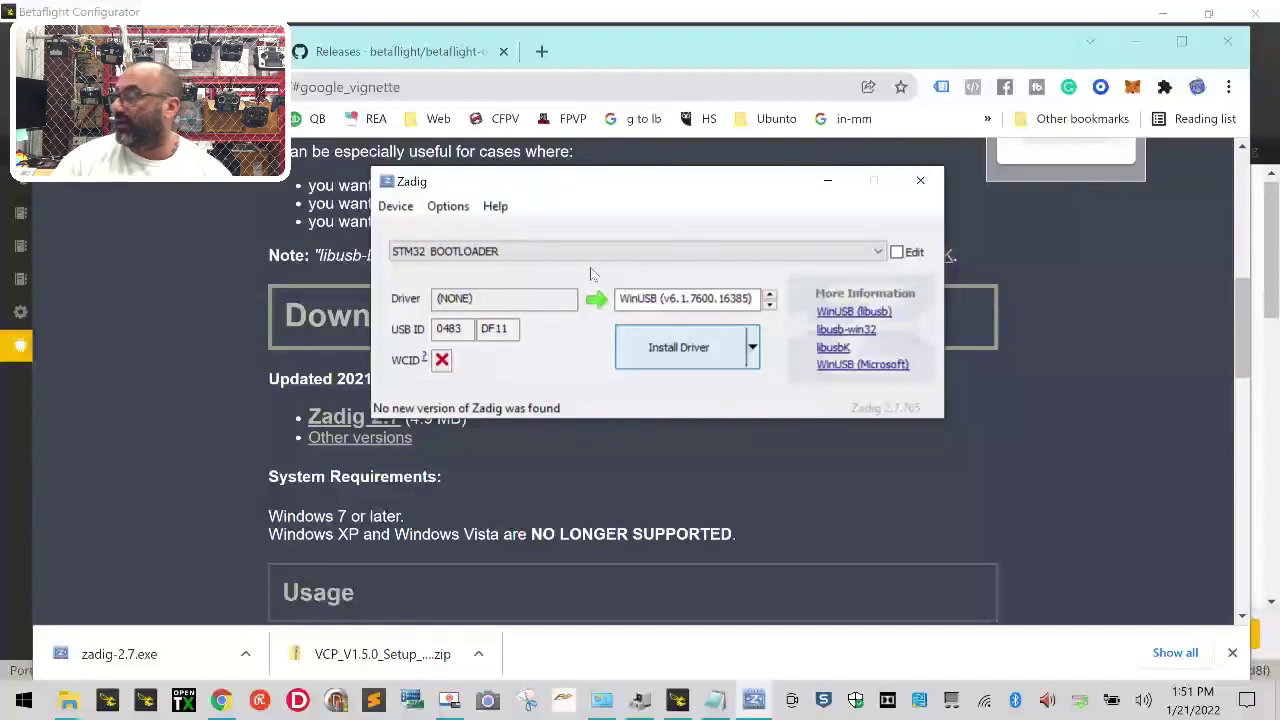
key("Return")
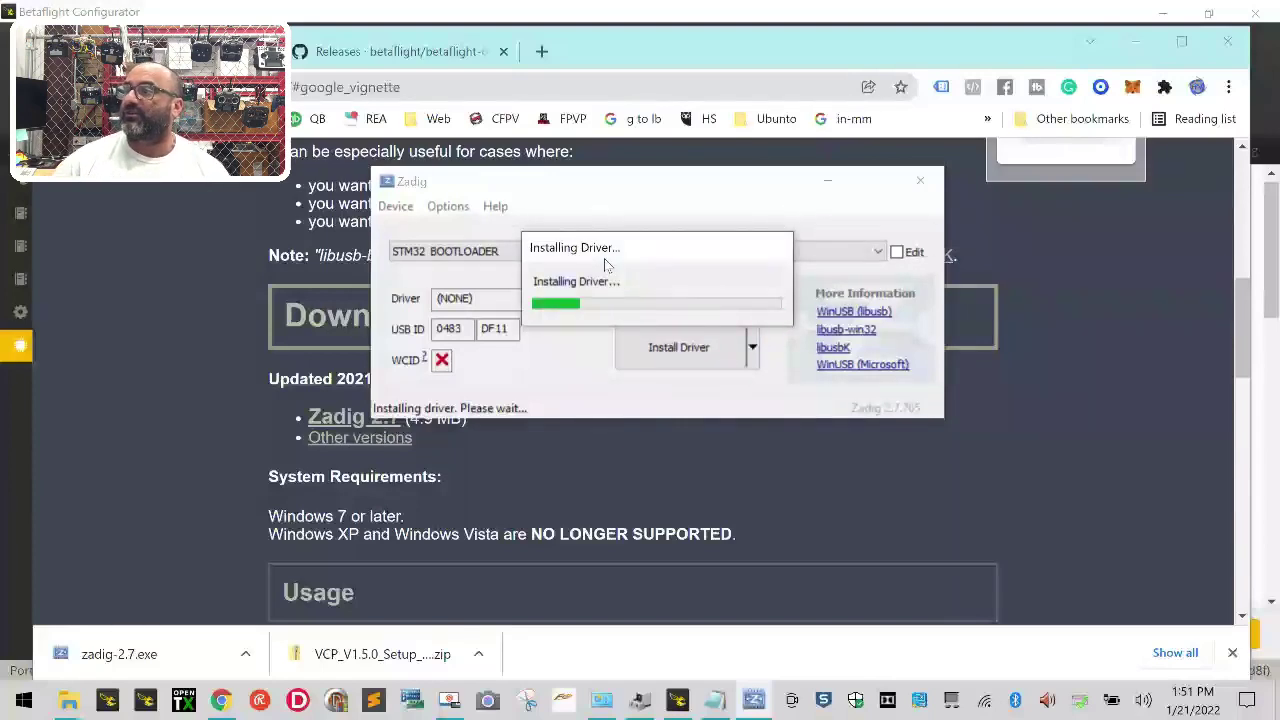
Step: Arrange Device Manager beside Zadig in front of Betaflight Configurator to monitor the driver installation
left_click(640, 700)
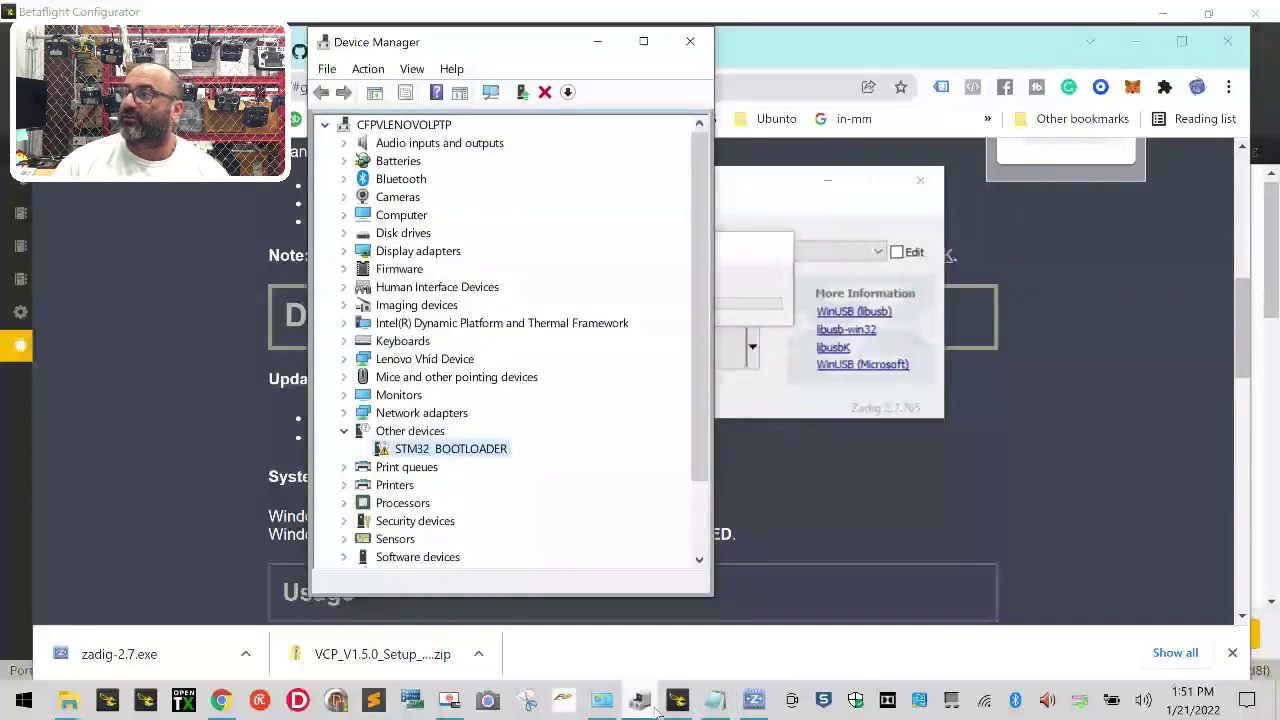
left_click_drag(508, 52, 213, 77)
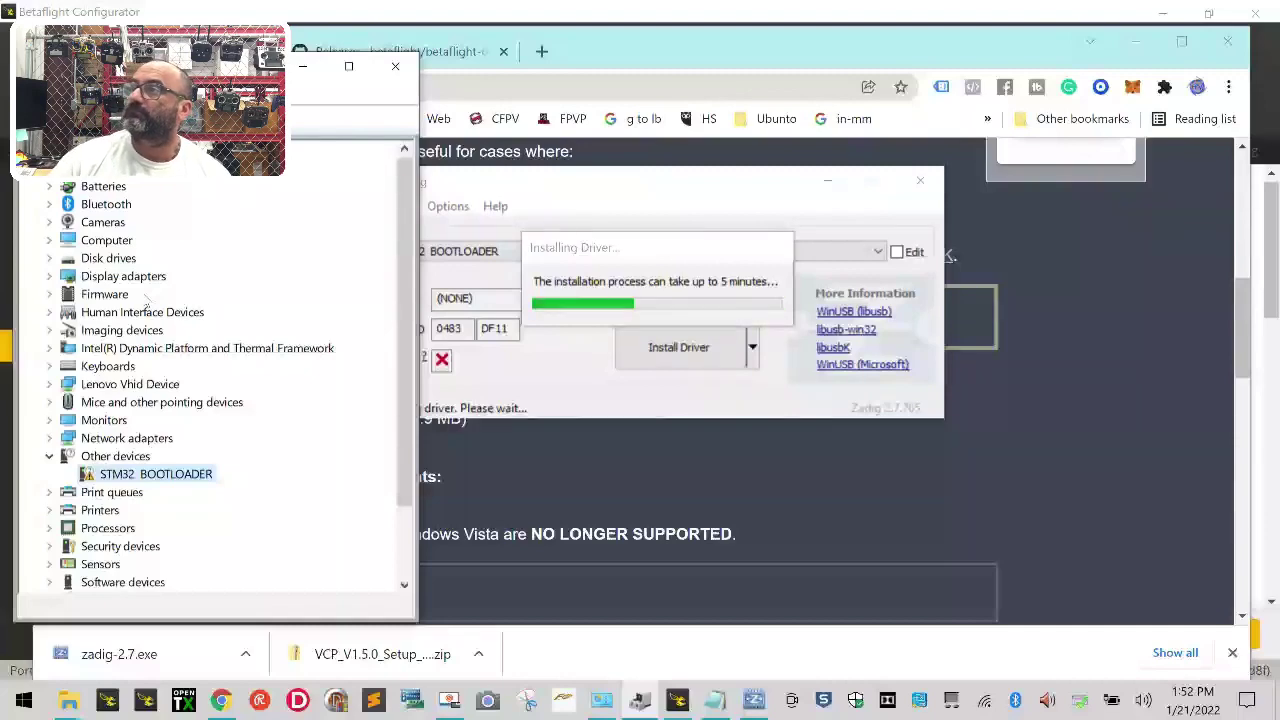
left_click(760, 8)
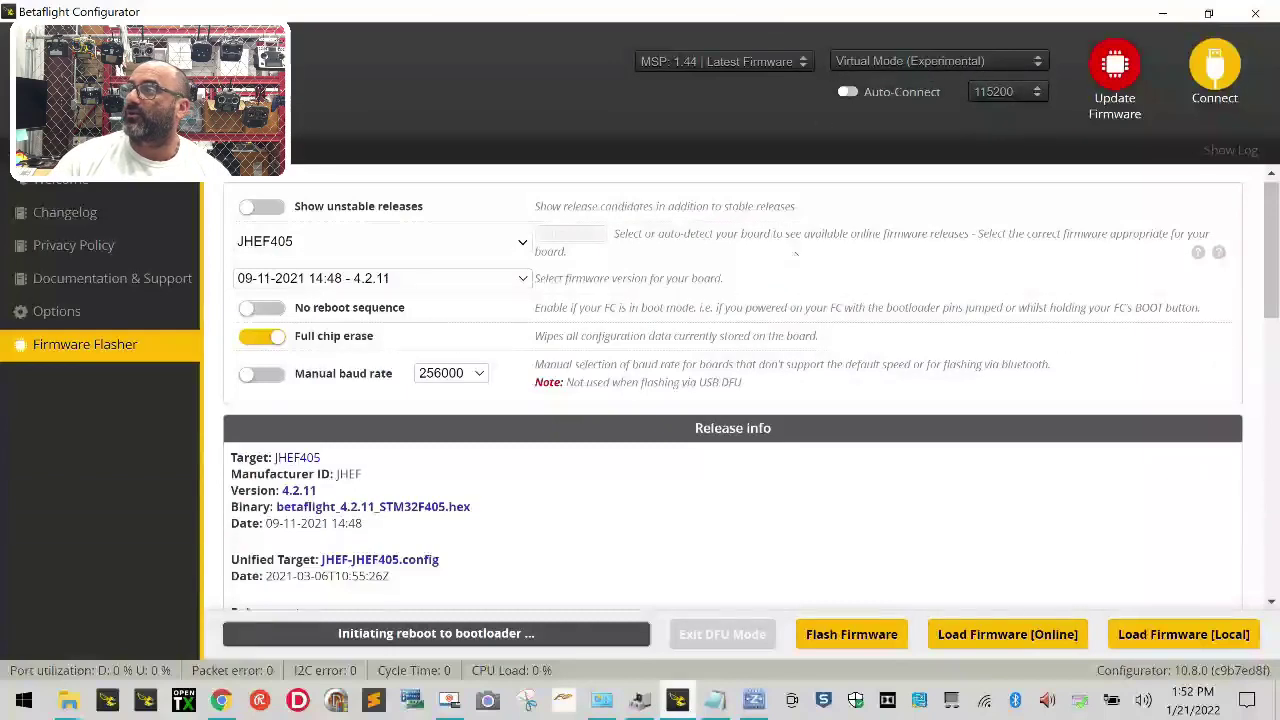
left_click(641, 700)
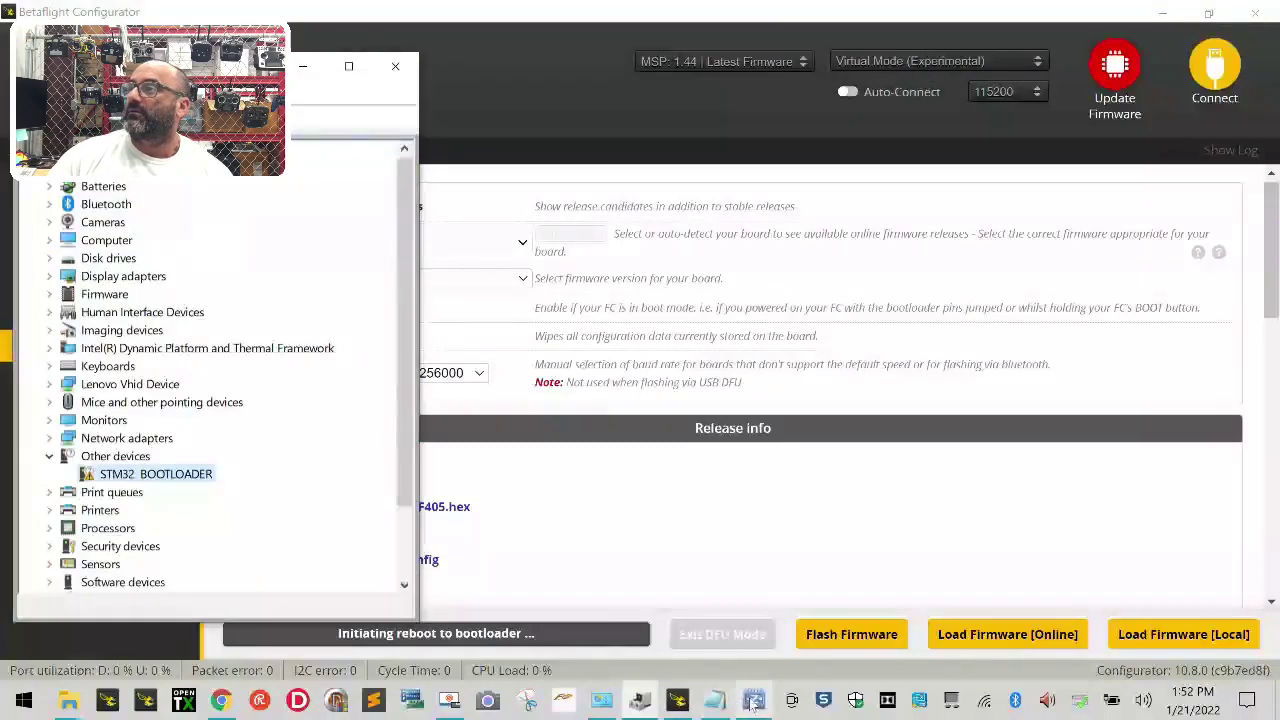
left_click(753, 700)
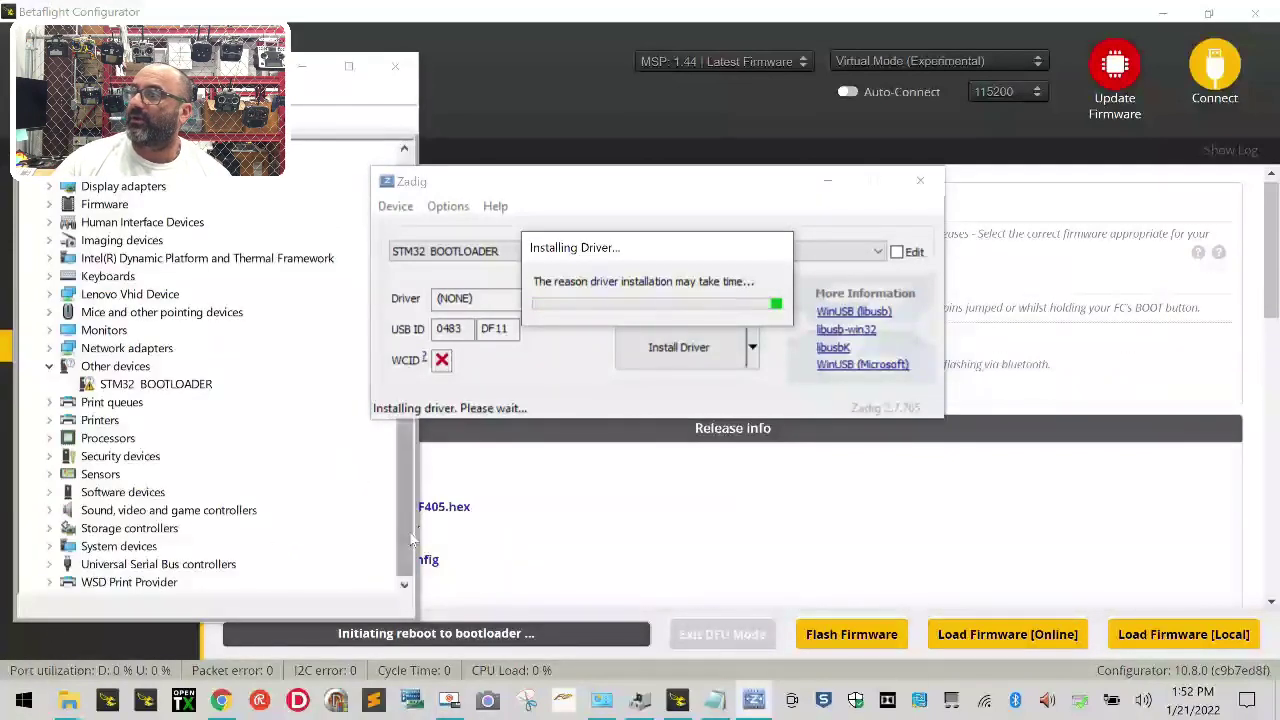
Step: Check the STM32 BOOTLOADER and Universal Serial Bus entries in Device Manager and the driver installation status in Zadig
left_click(155, 384)
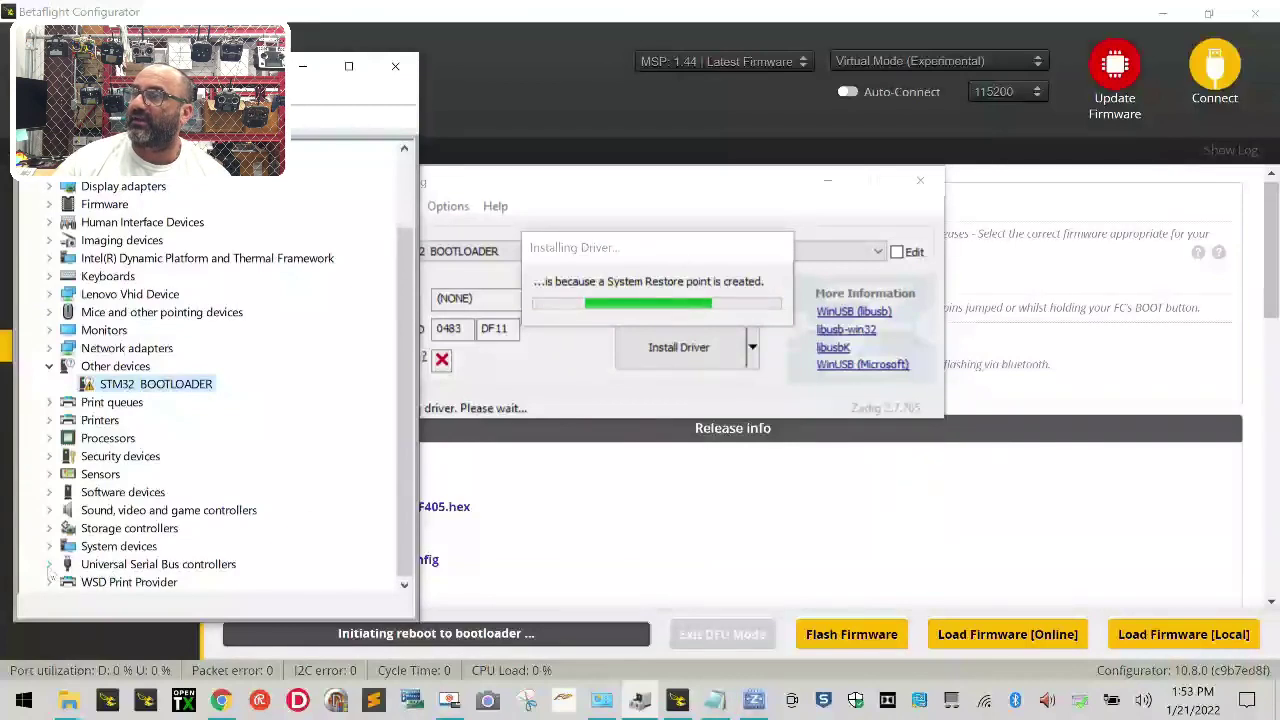
double_click(113, 564)
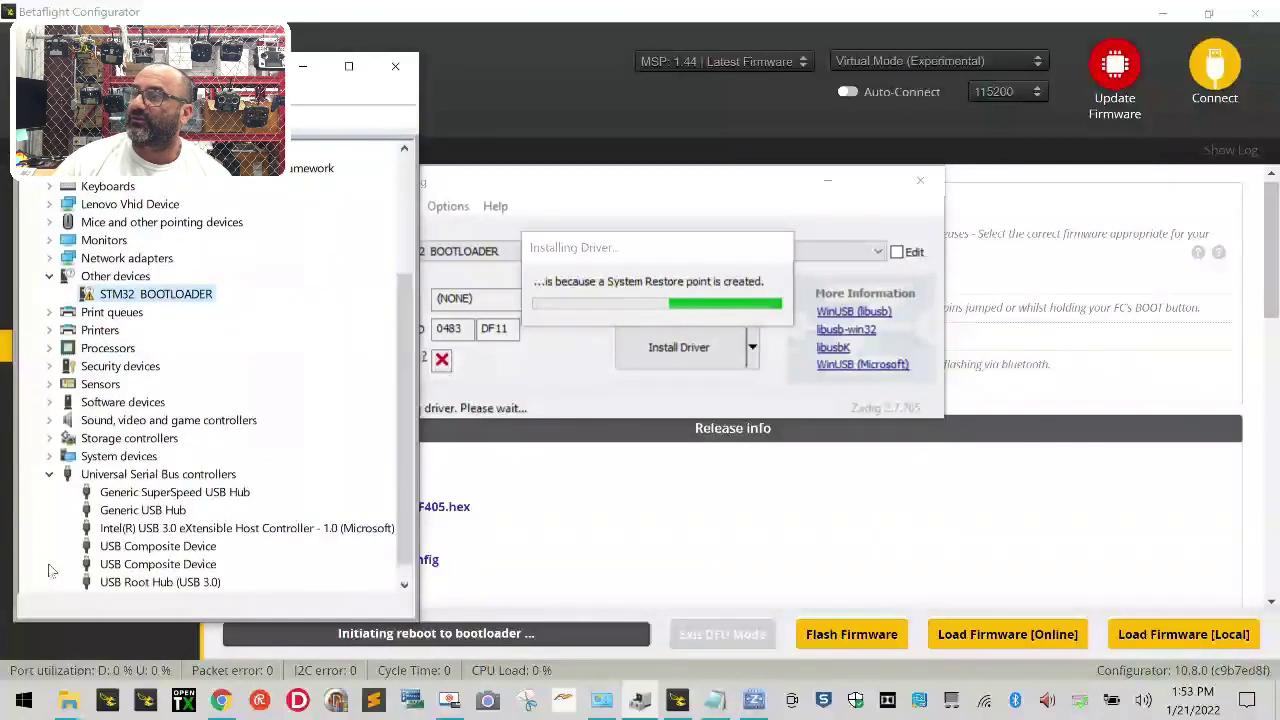
left_click(49, 474)
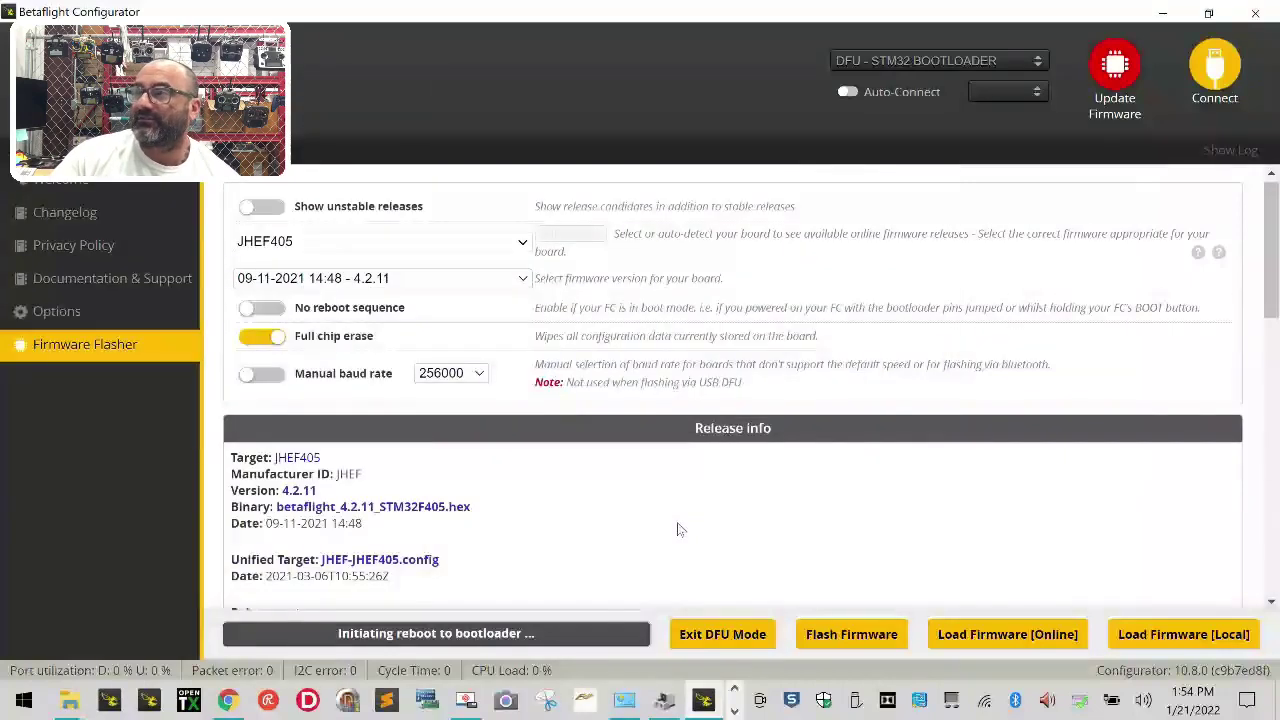
left_click(664, 700)
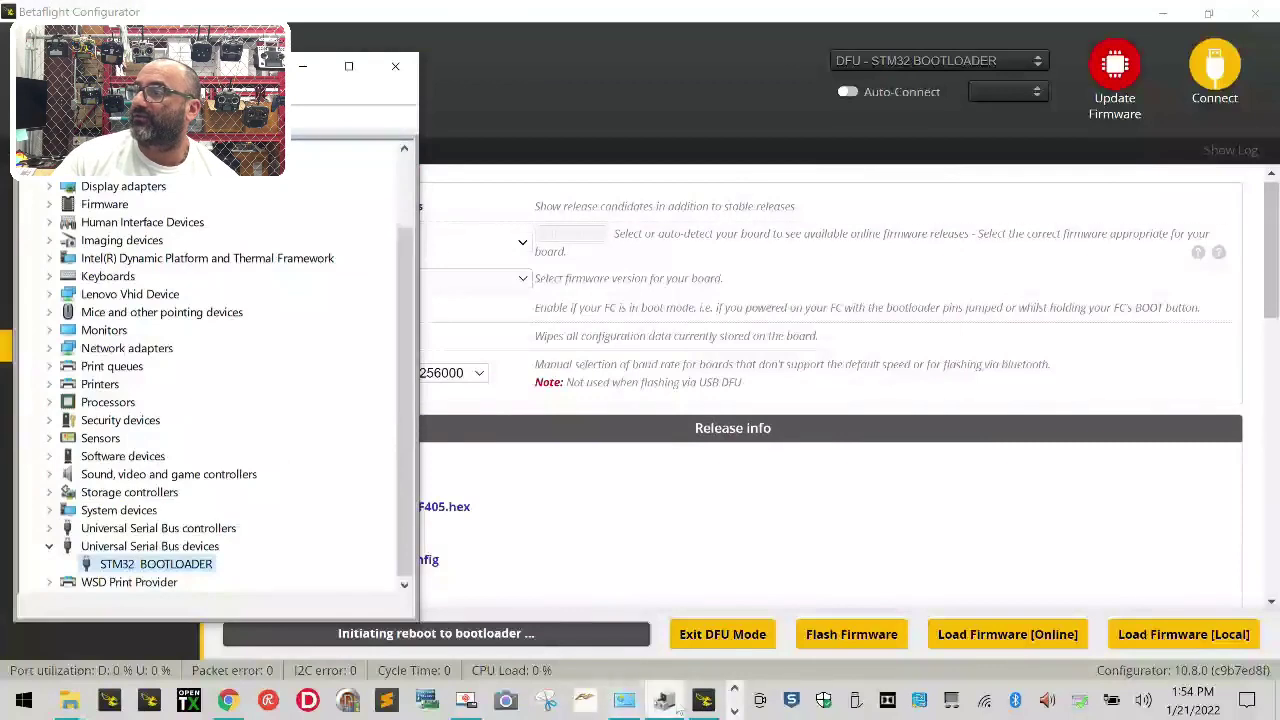
left_click(126, 702)
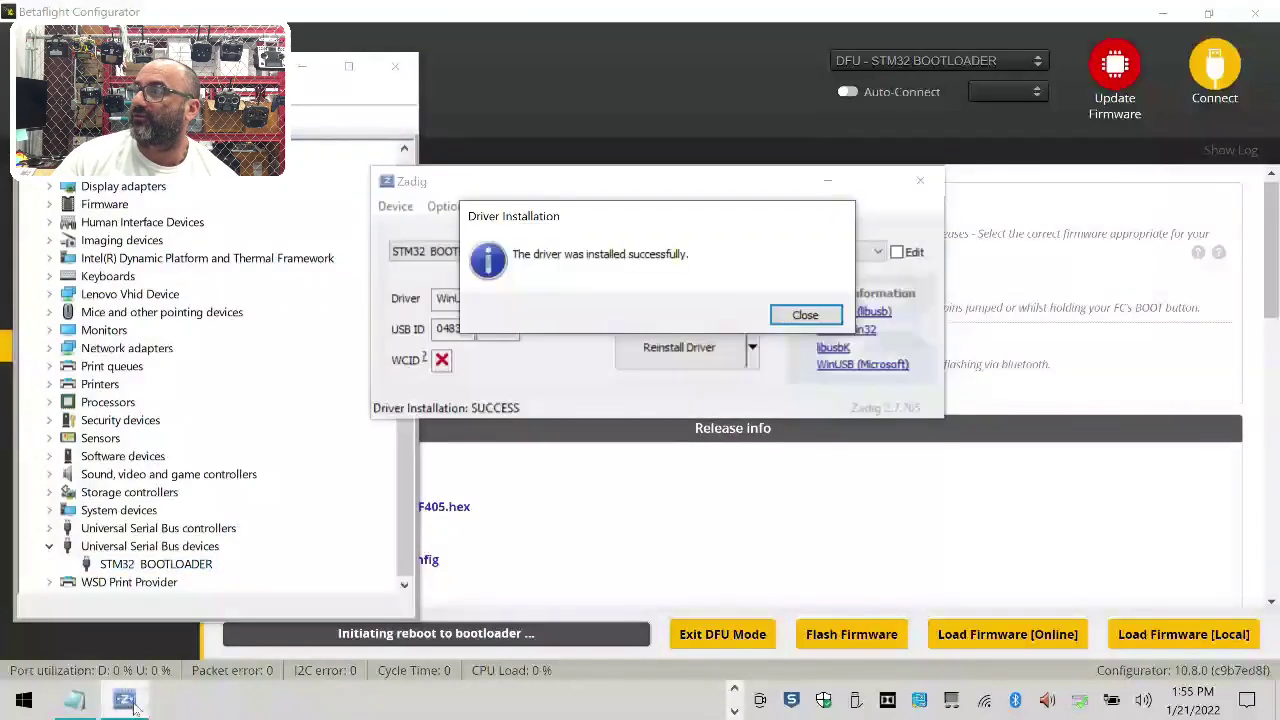
Step: Close Zadig and flash the JHEF405 board with Betaflight 4.2.11 using the full chip erase
left_click(815, 316)
left_click(919, 178)
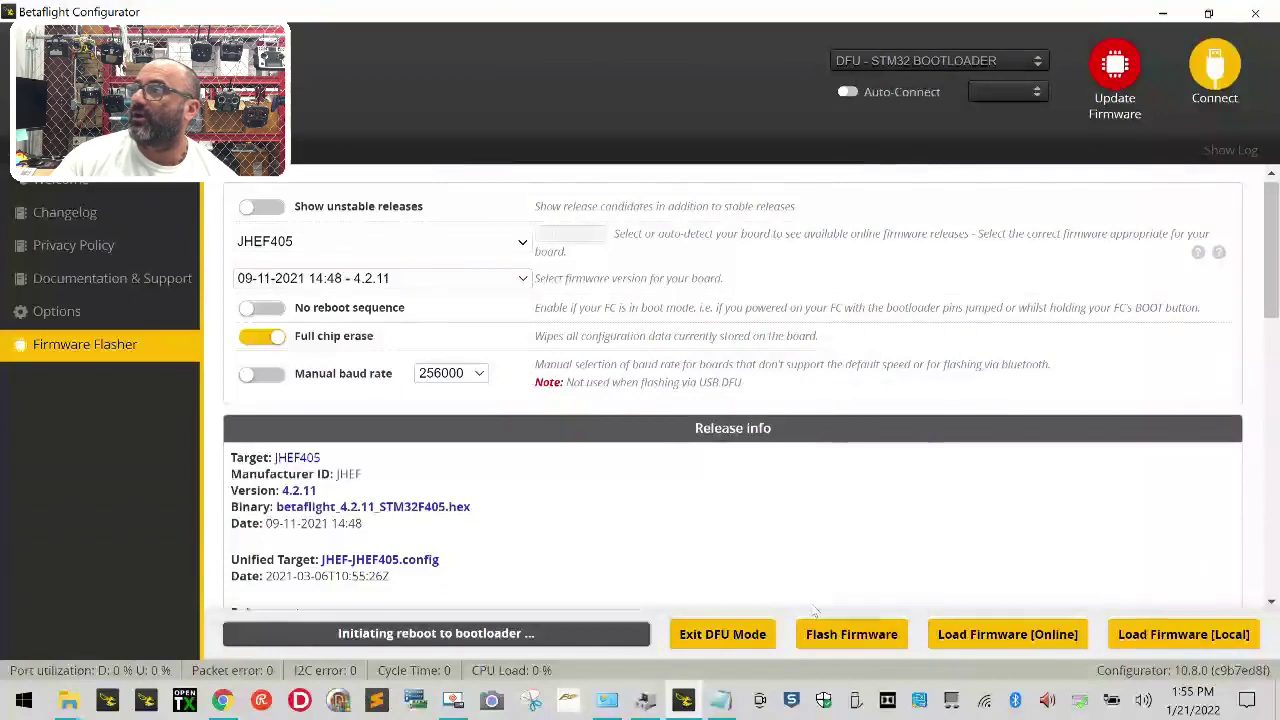
left_click(860, 636)
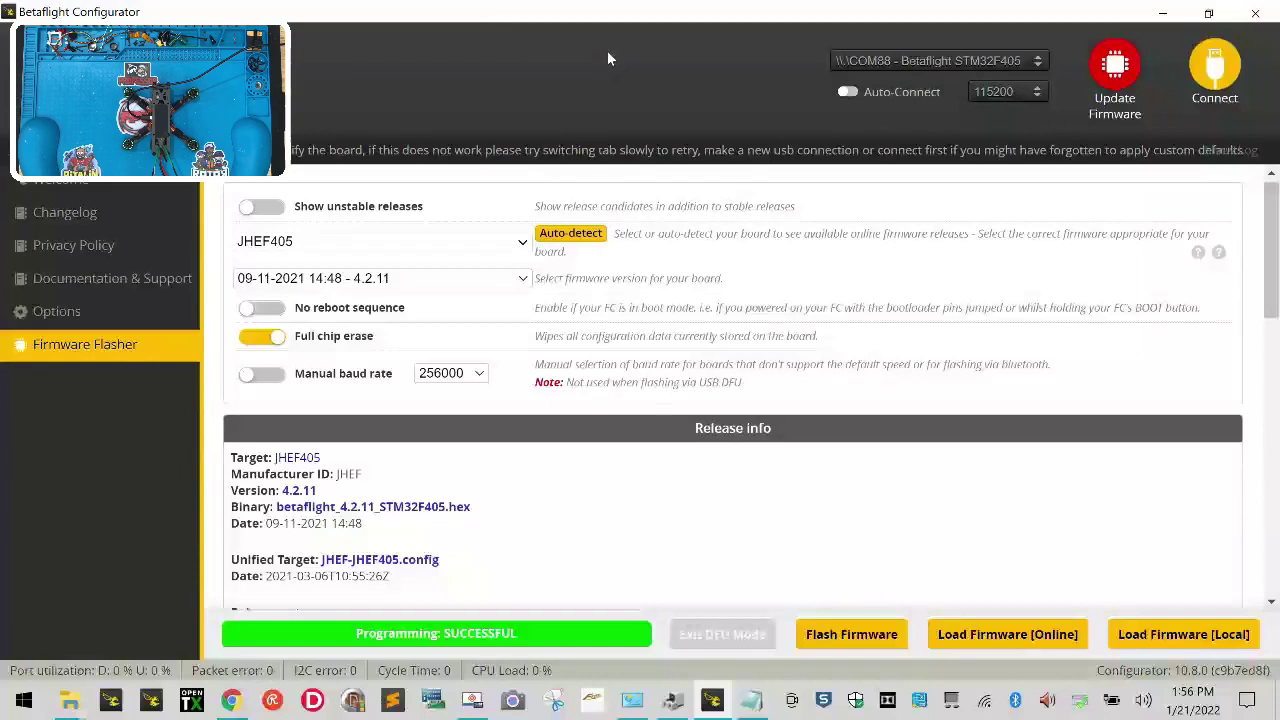
Step: Connect to the flashed board and apply its custom defaults, reconnecting to calibrate the accelerometer
left_click(1210, 72)
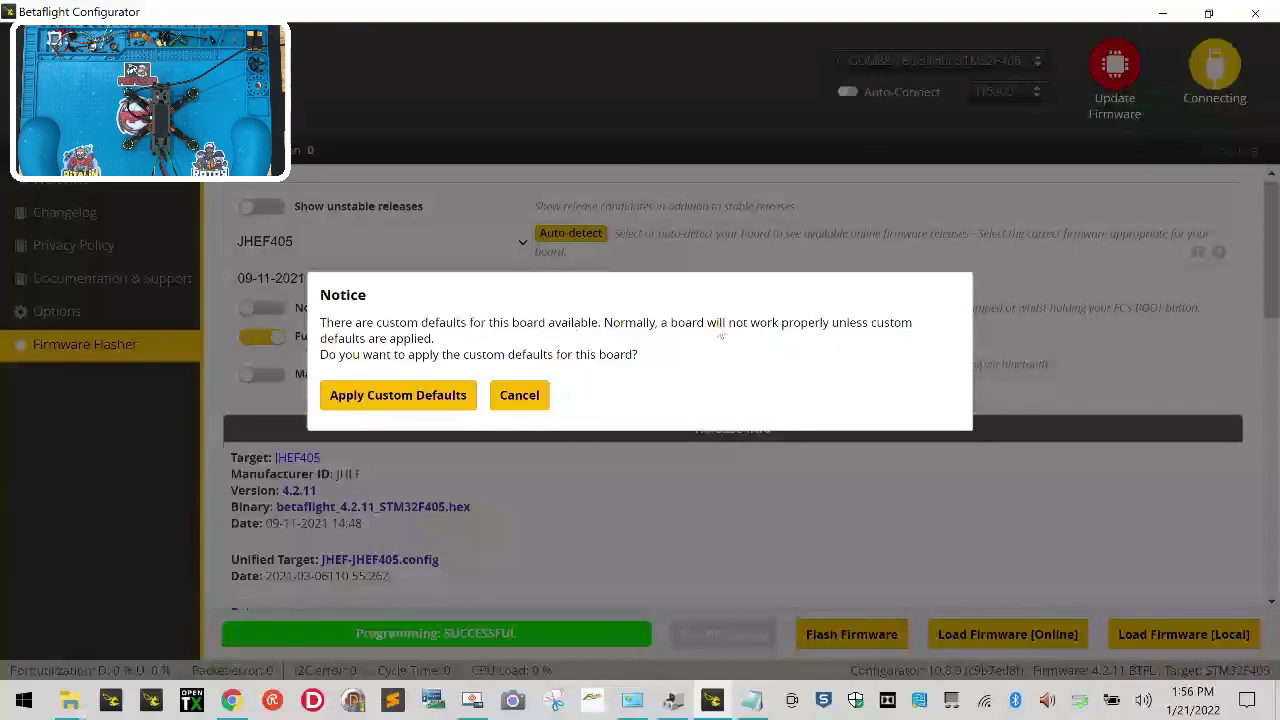
left_click(365, 400)
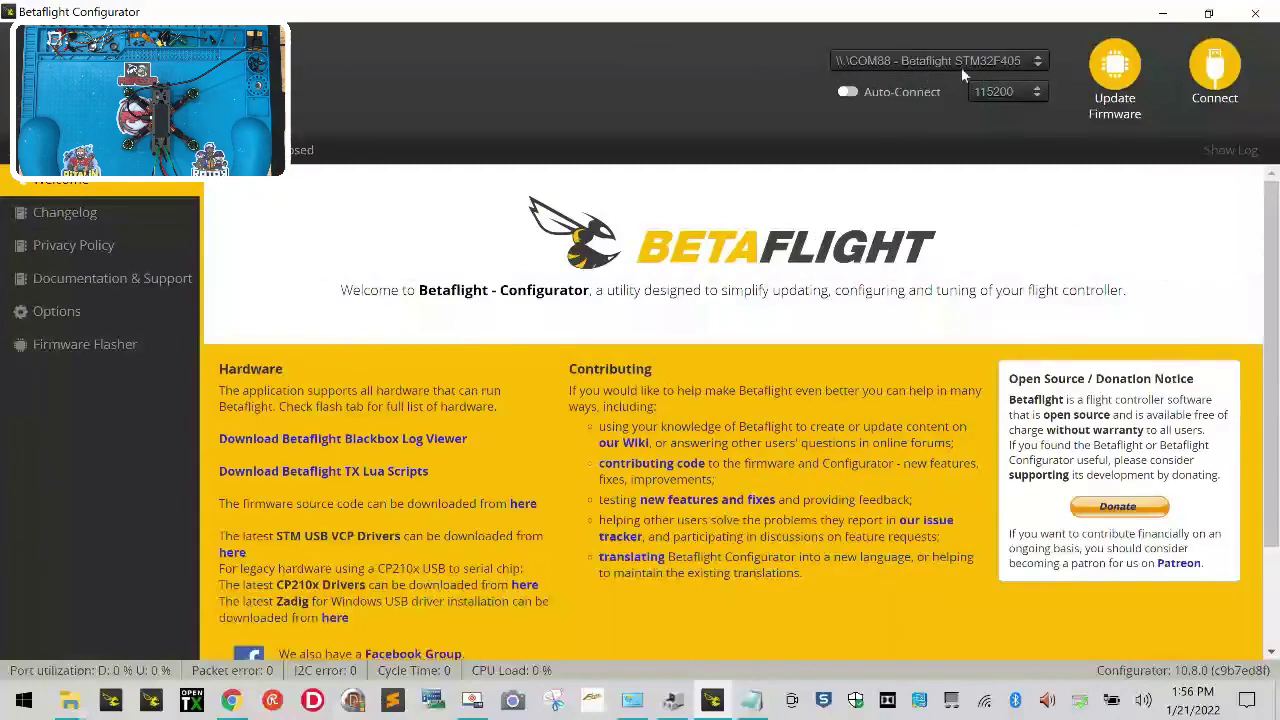
left_click(1200, 74)
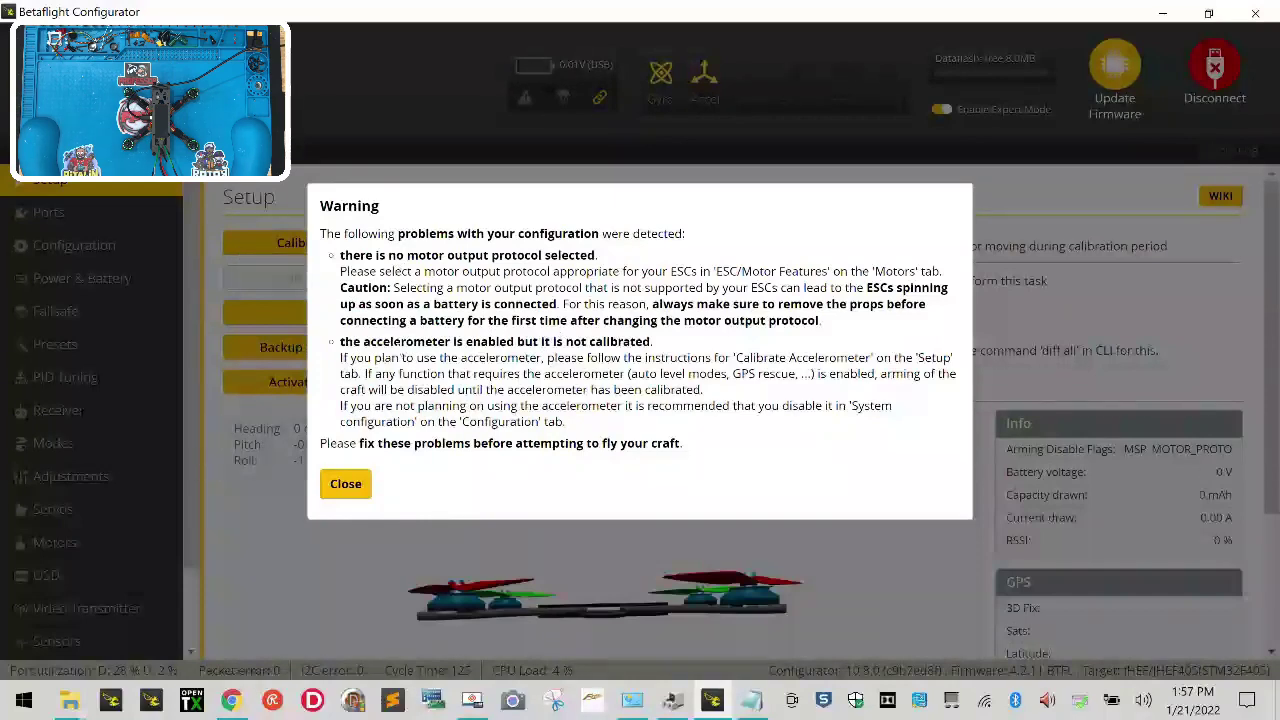
left_click(345, 484)
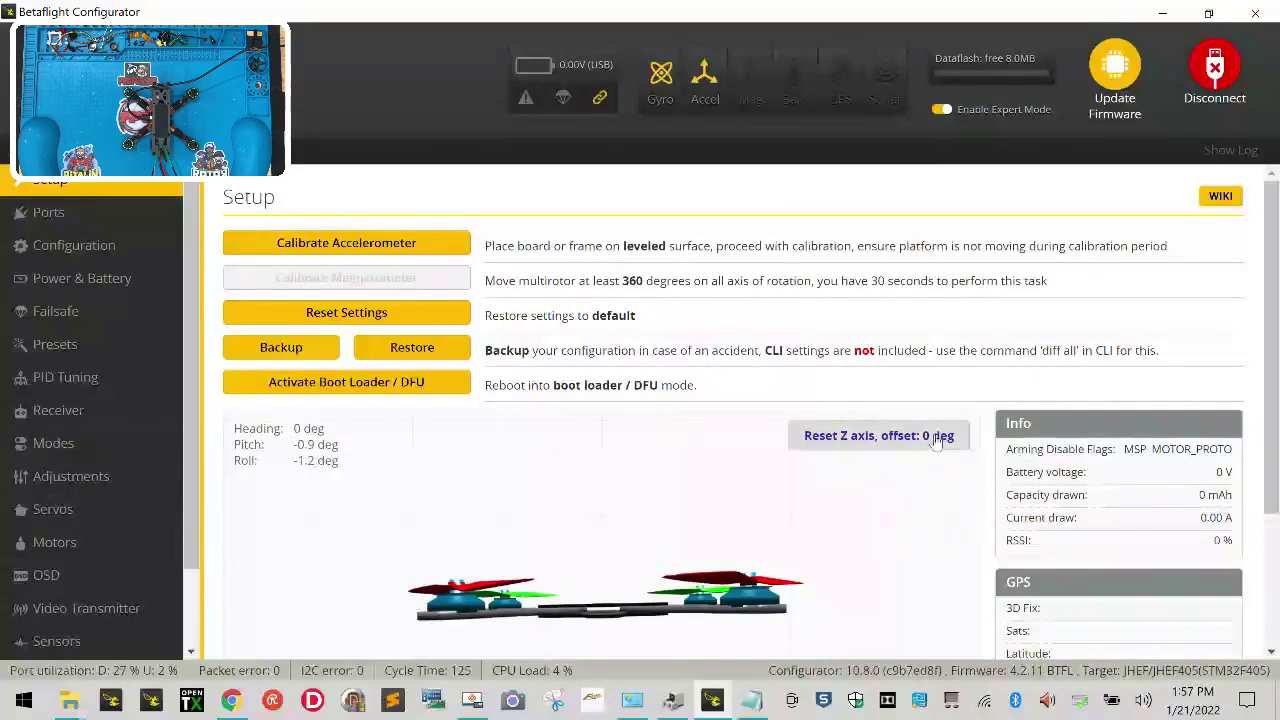
left_click(321, 243)
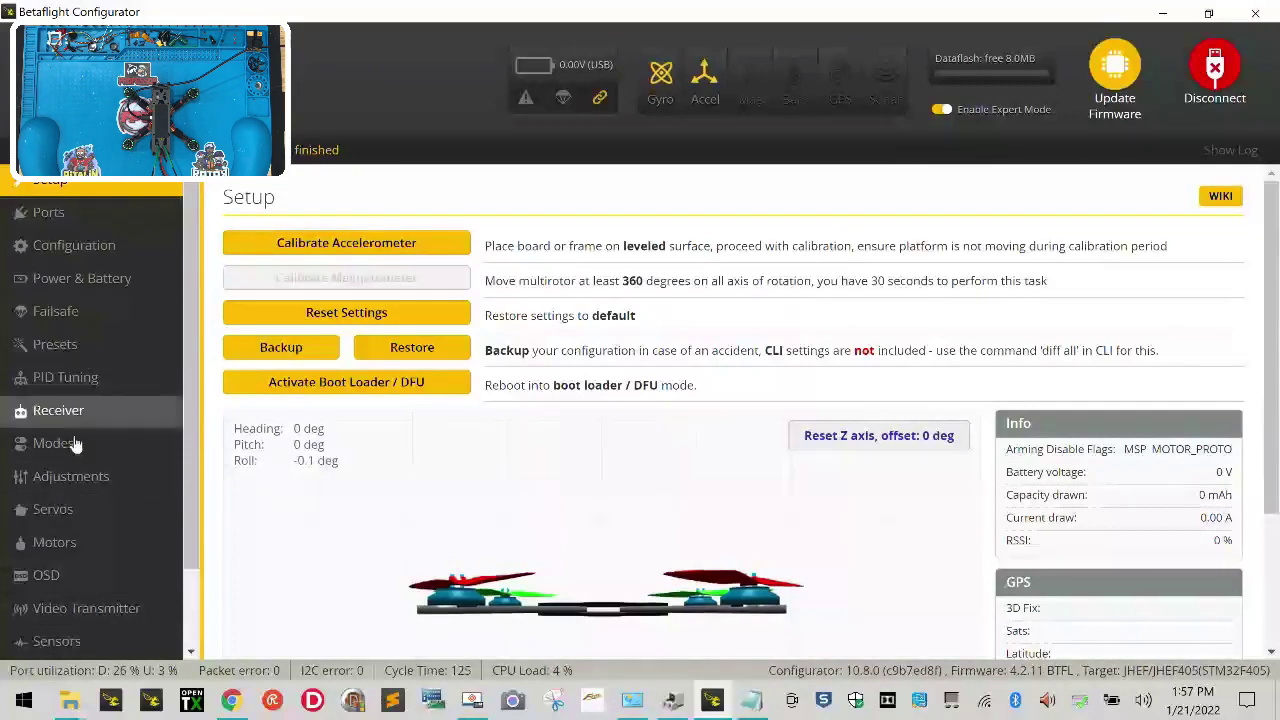
Step: Set the ESC/Motor protocol to ONESHOT125, then save and reboot the flight controller
left_click(78, 542)
scroll(600, 518, "down", 3)
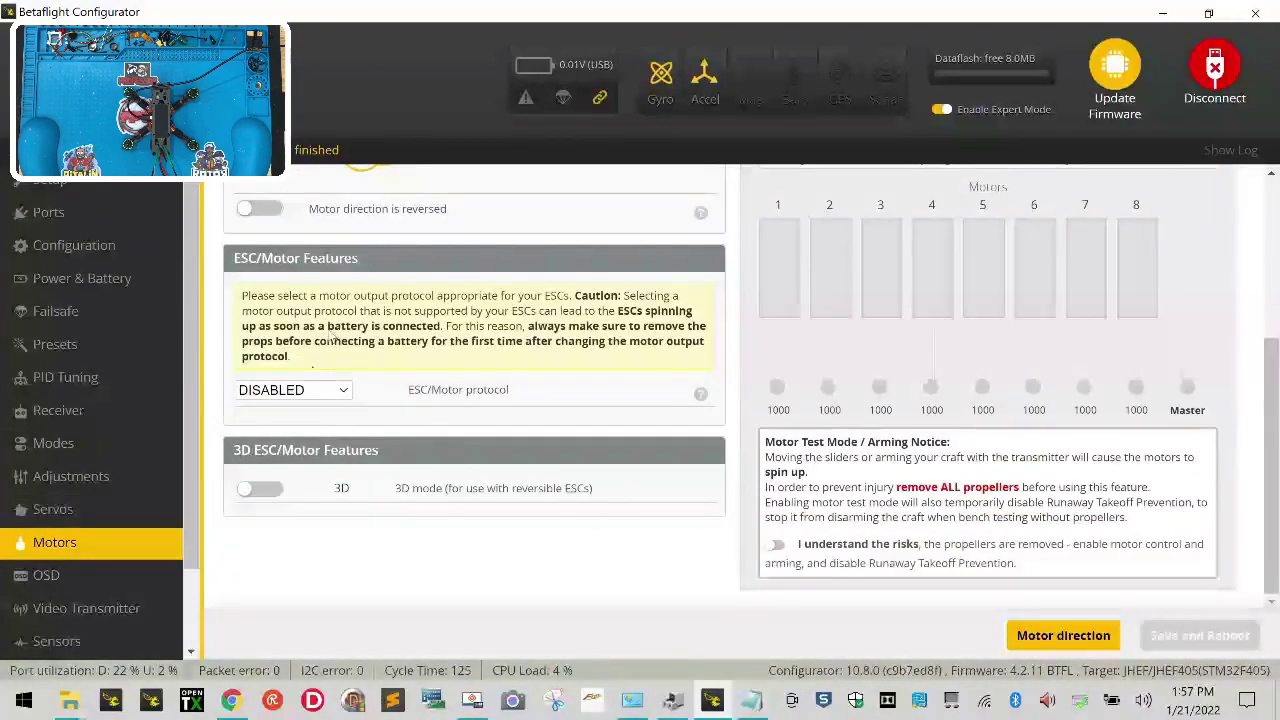
left_click(325, 397)
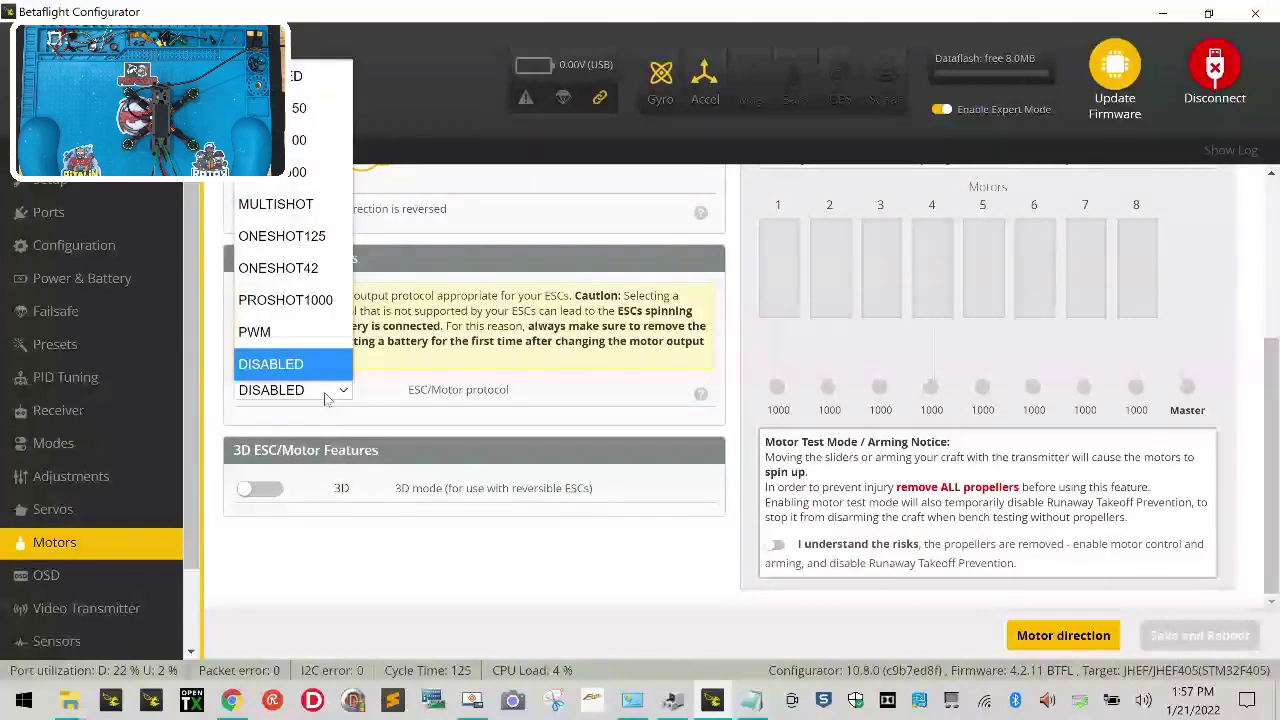
left_click(302, 240)
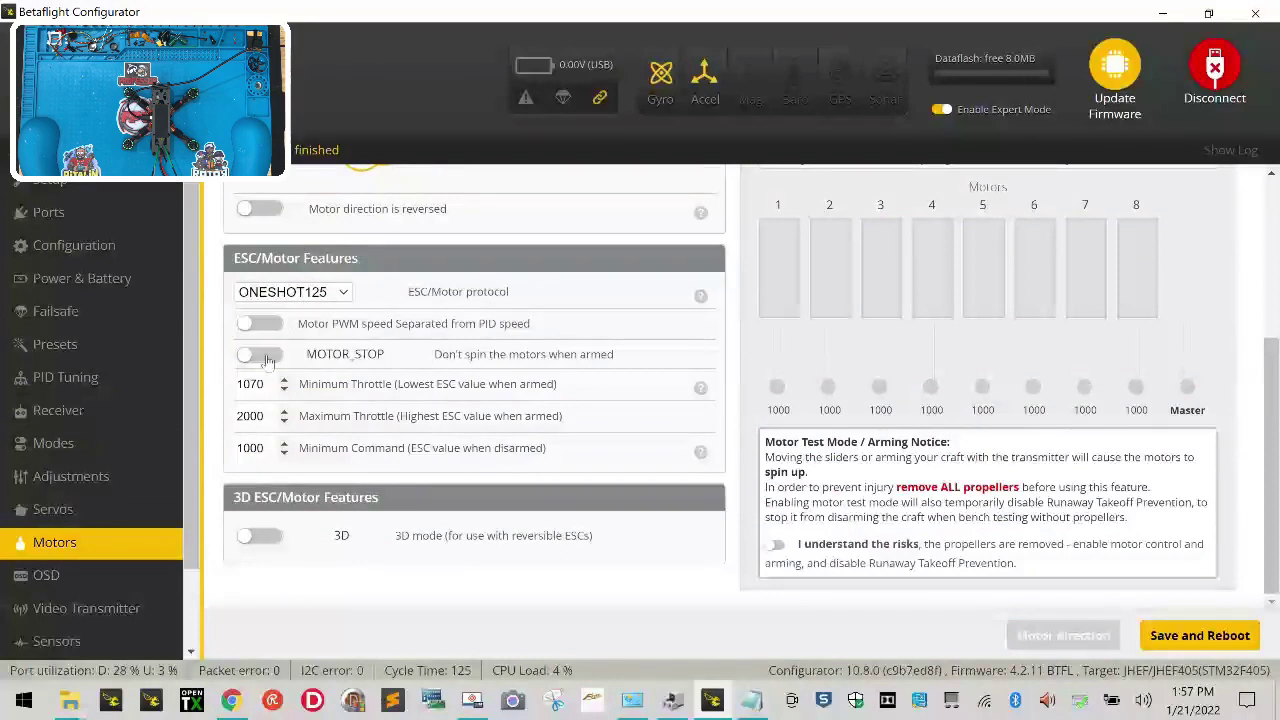
left_click(1208, 637)
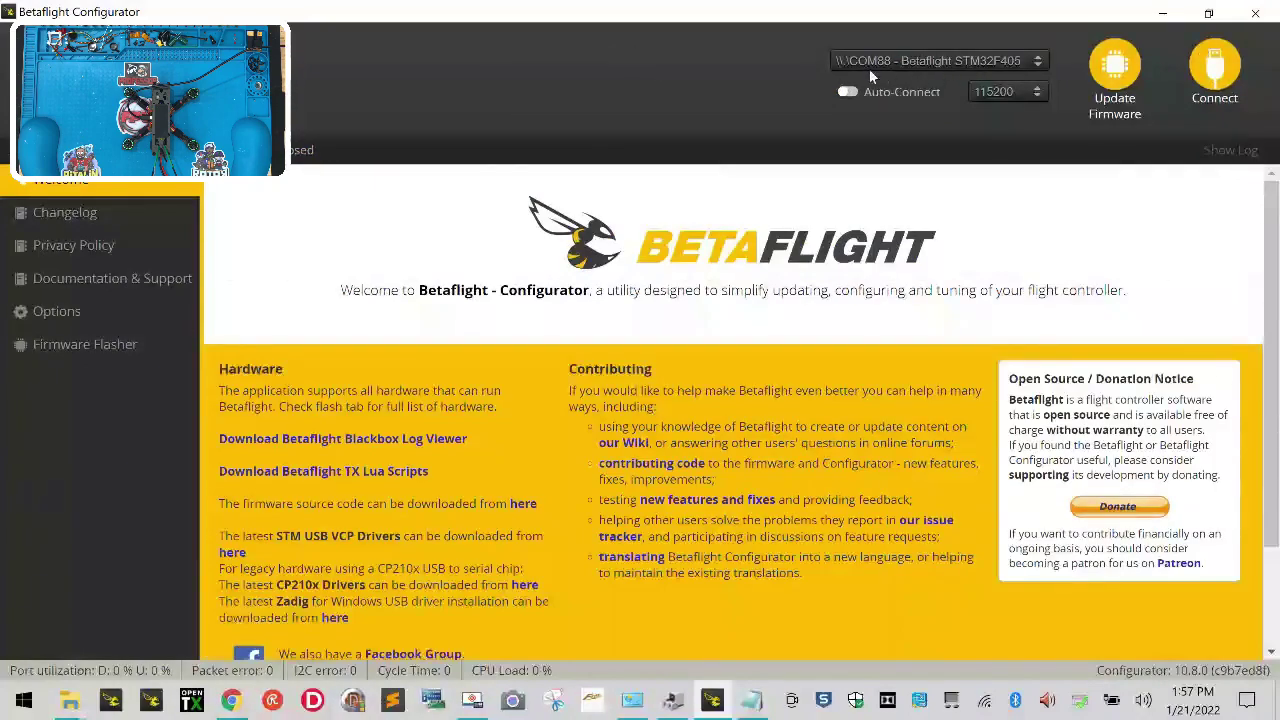
Step: Reconnect to the flight controller and run the version command in the CLI
left_click(1213, 70)
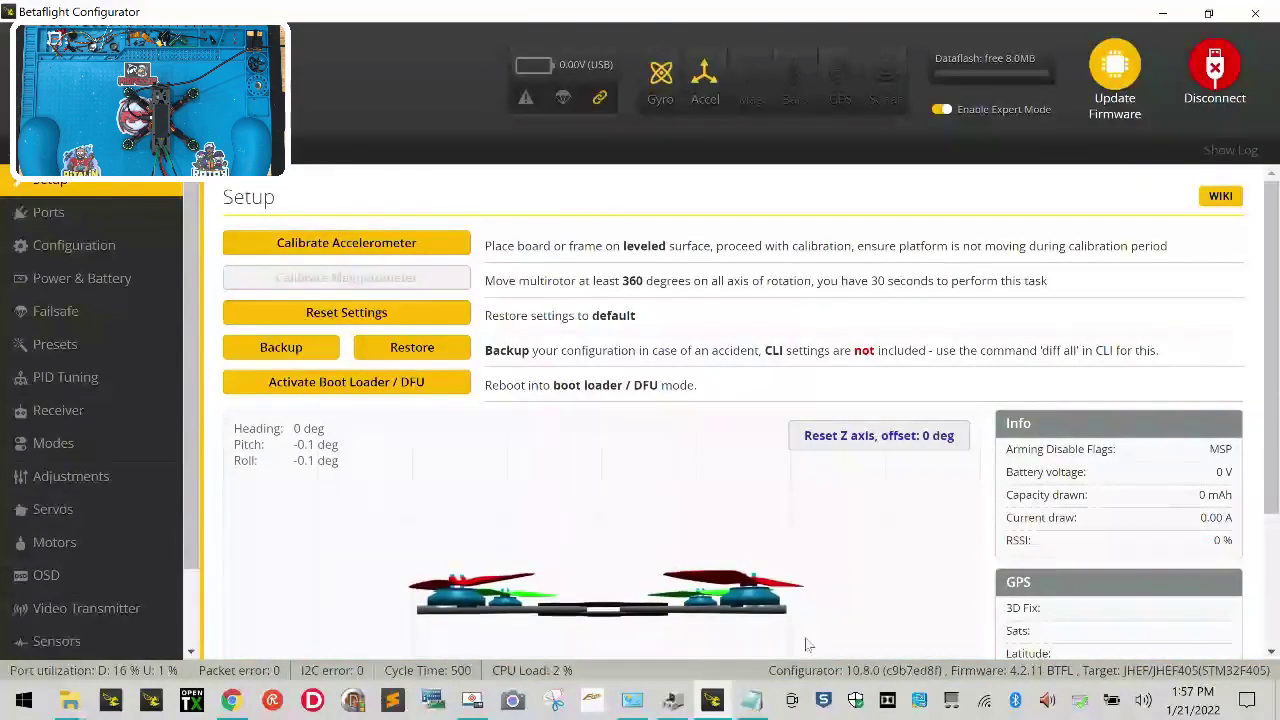
scroll(95, 600, "down", 2)
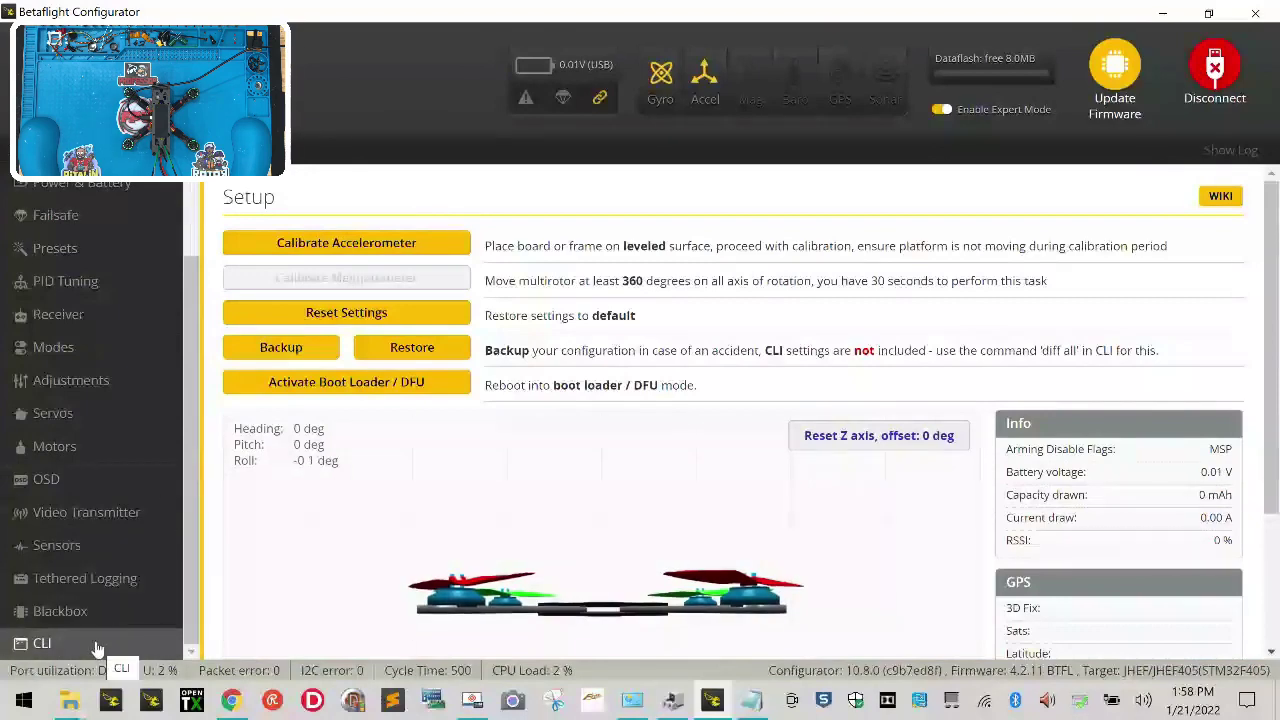
left_click(42, 643)
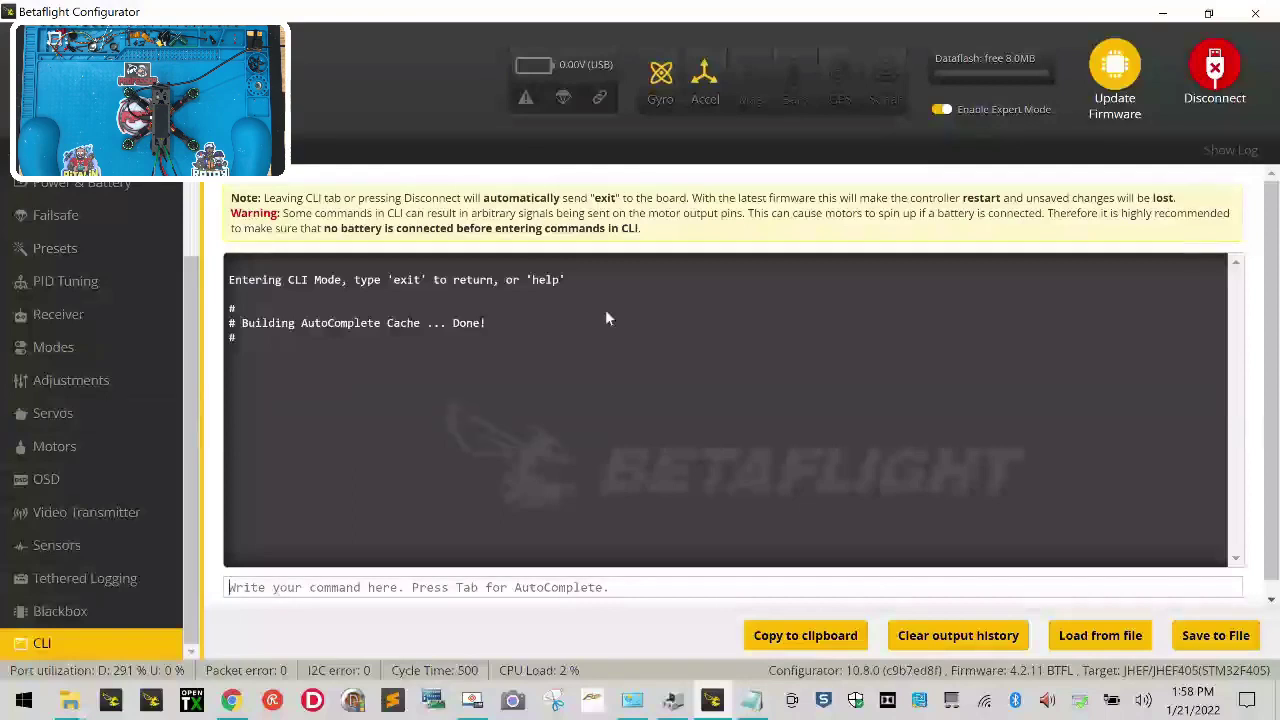
type("ver")
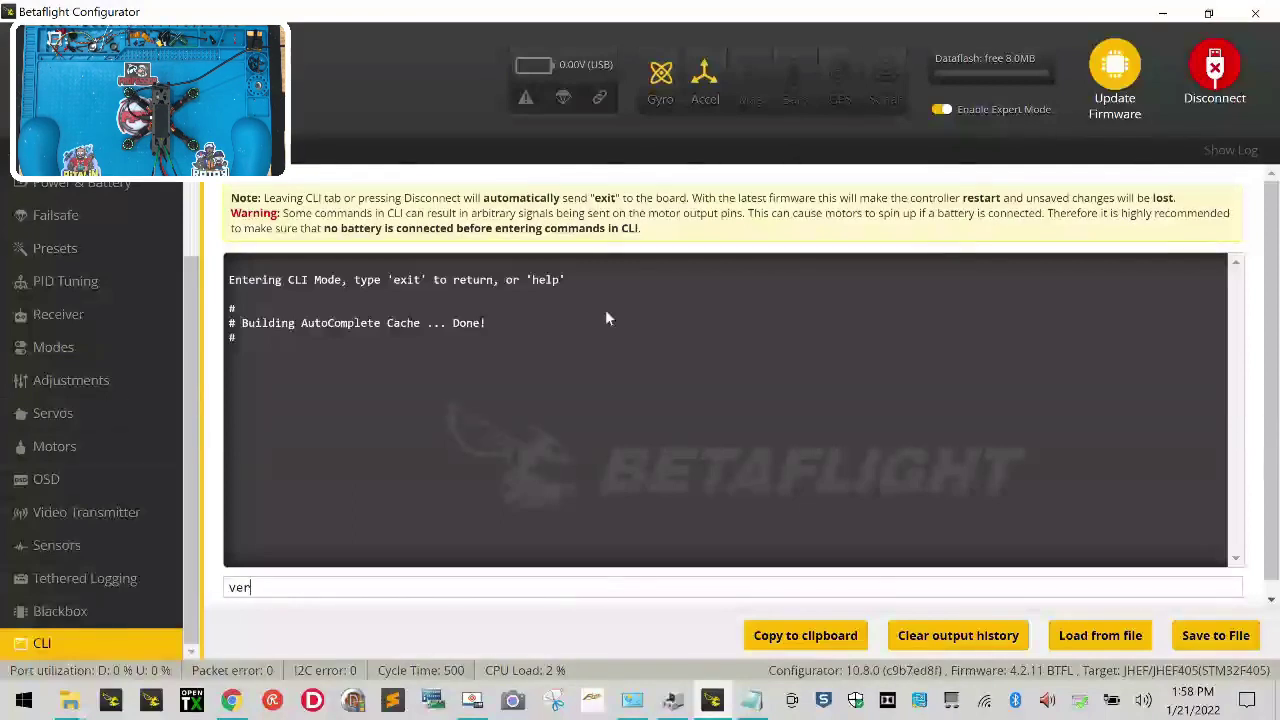
type("sion")
key("Return")
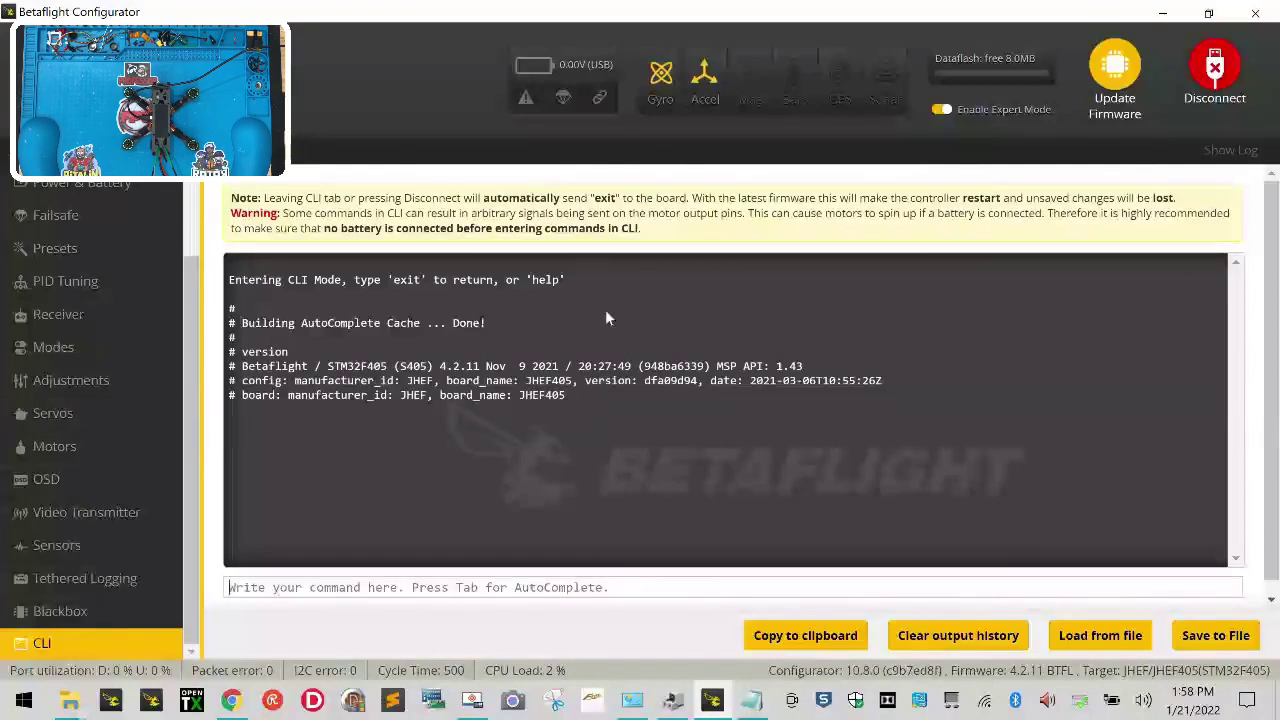
Step: Copy the CLI version output and paste it into Notepad below the earlier 4.2.10 version text
left_click_drag(599, 395, 229, 355)
right_click(266, 370)
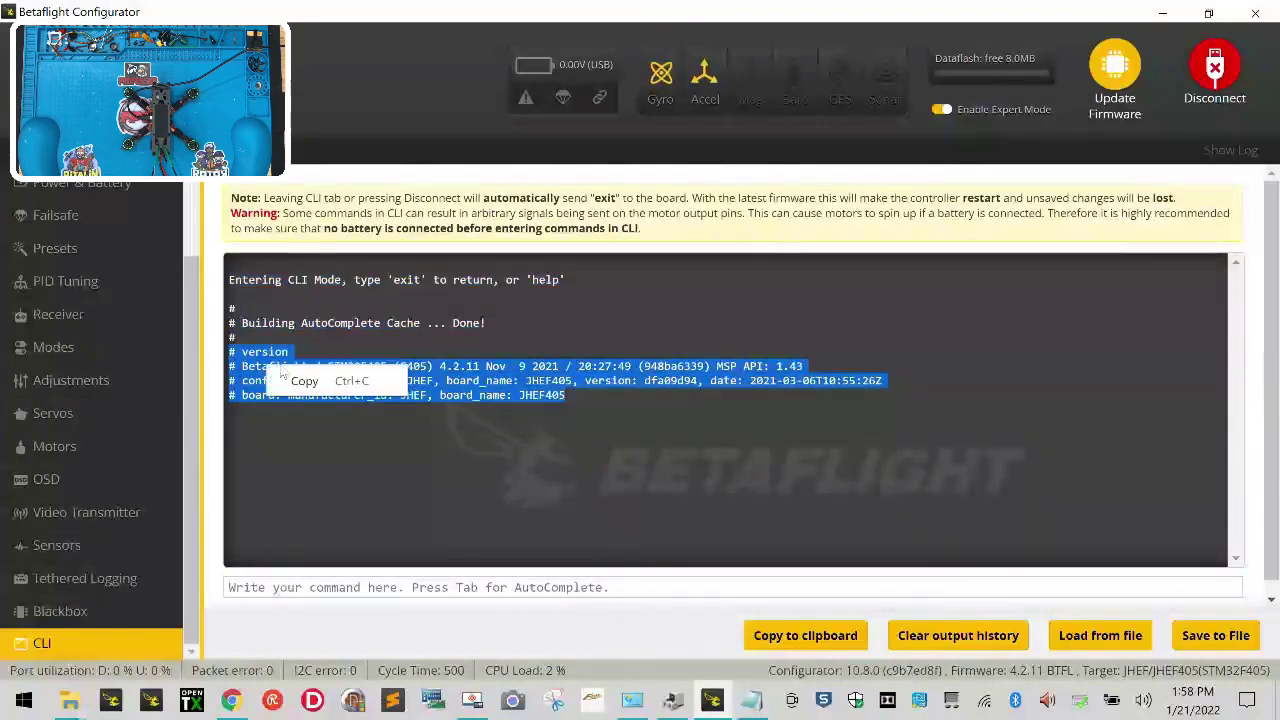
left_click(346, 386)
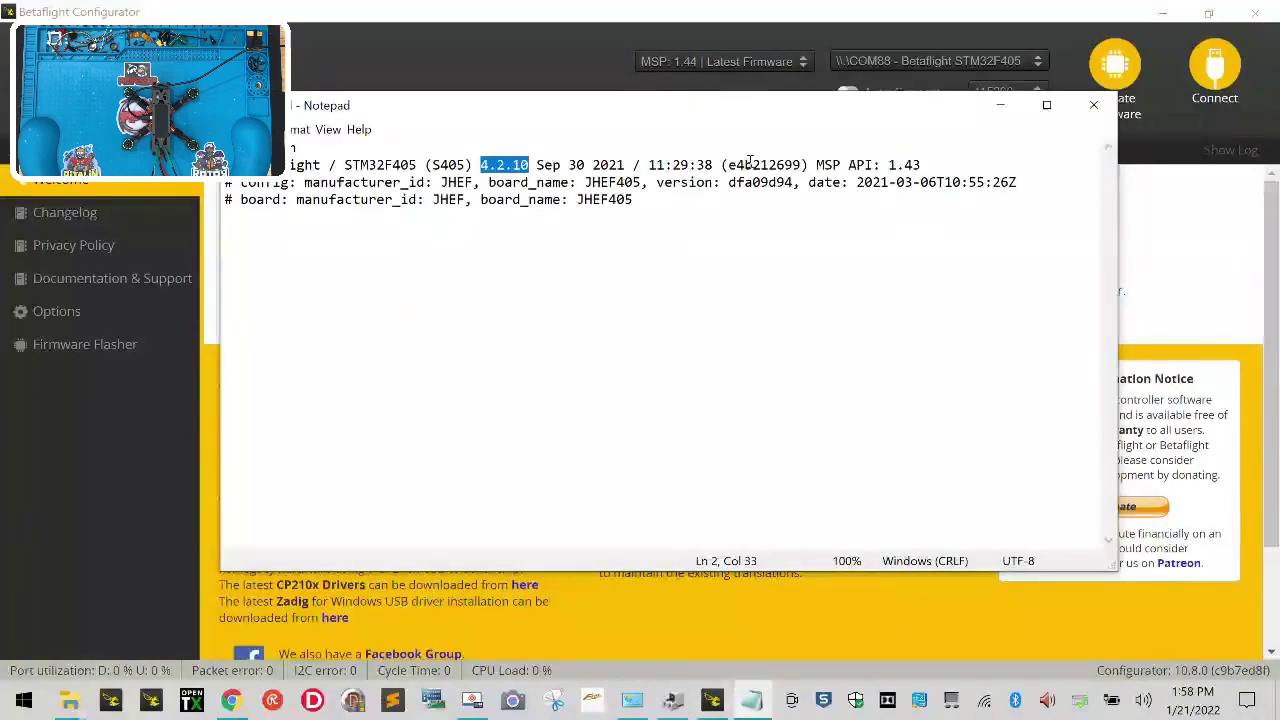
left_click(705, 195)
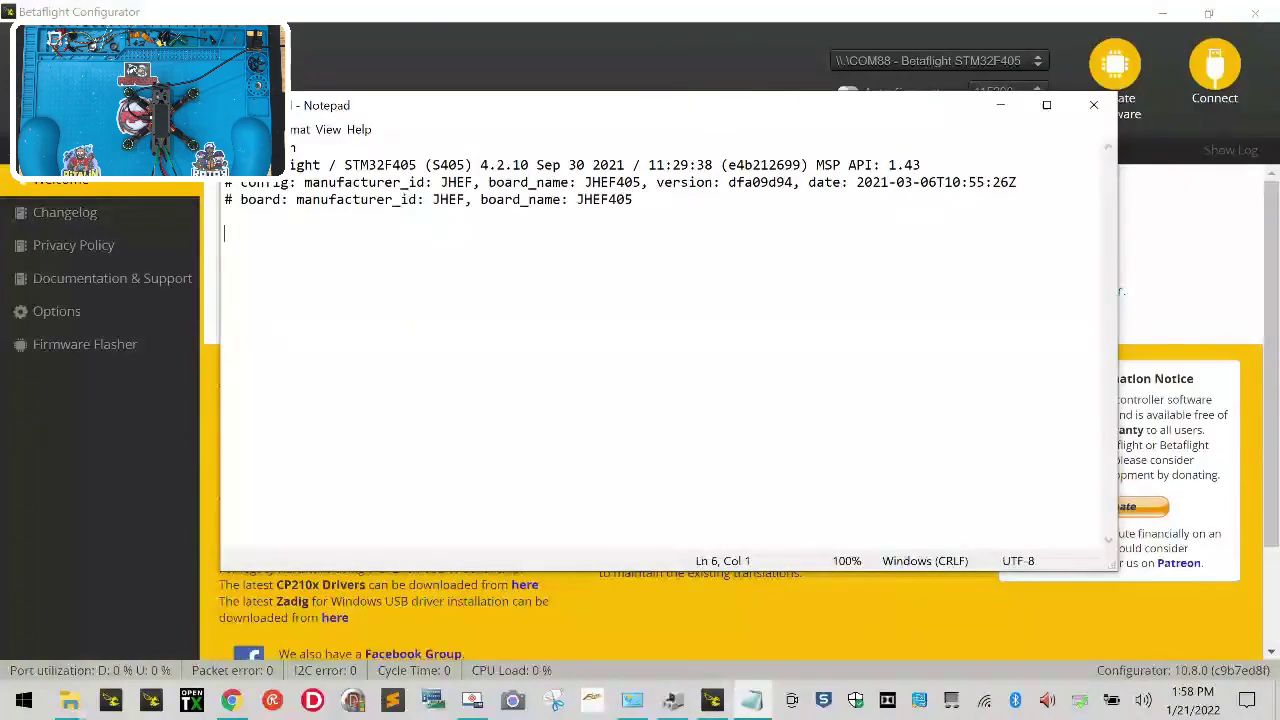
right_click(251, 233)
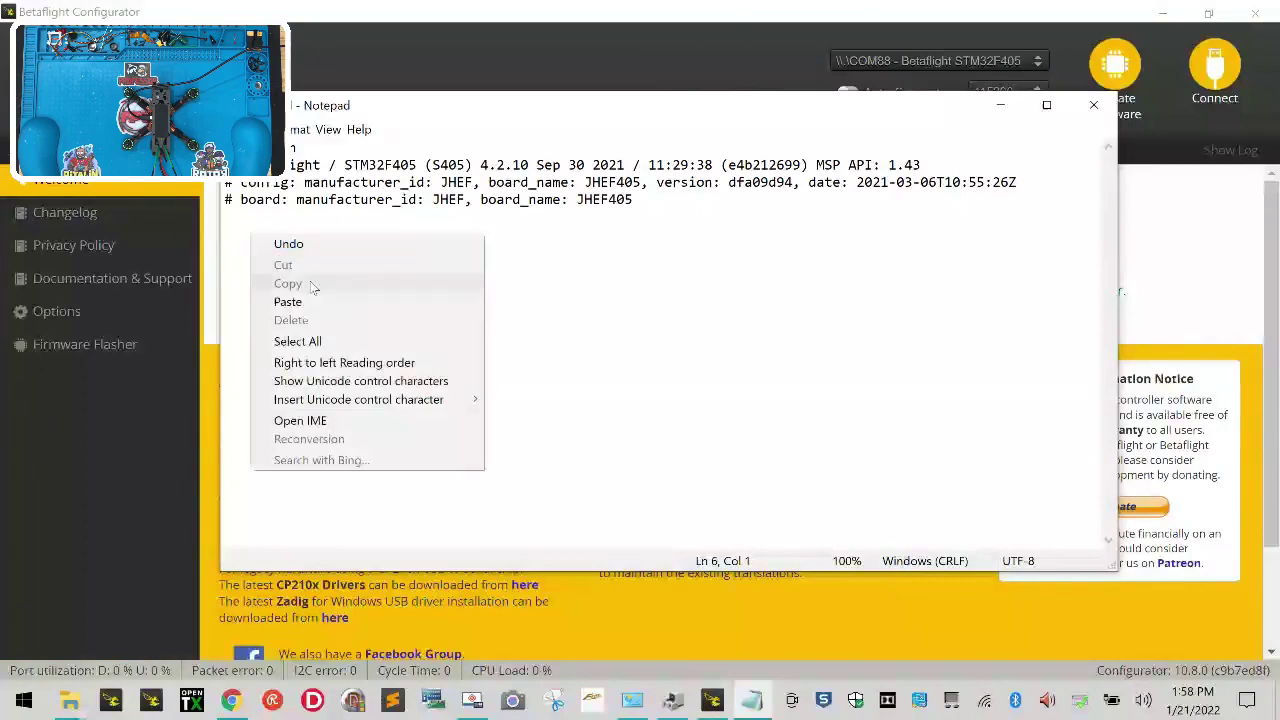
left_click(300, 302)
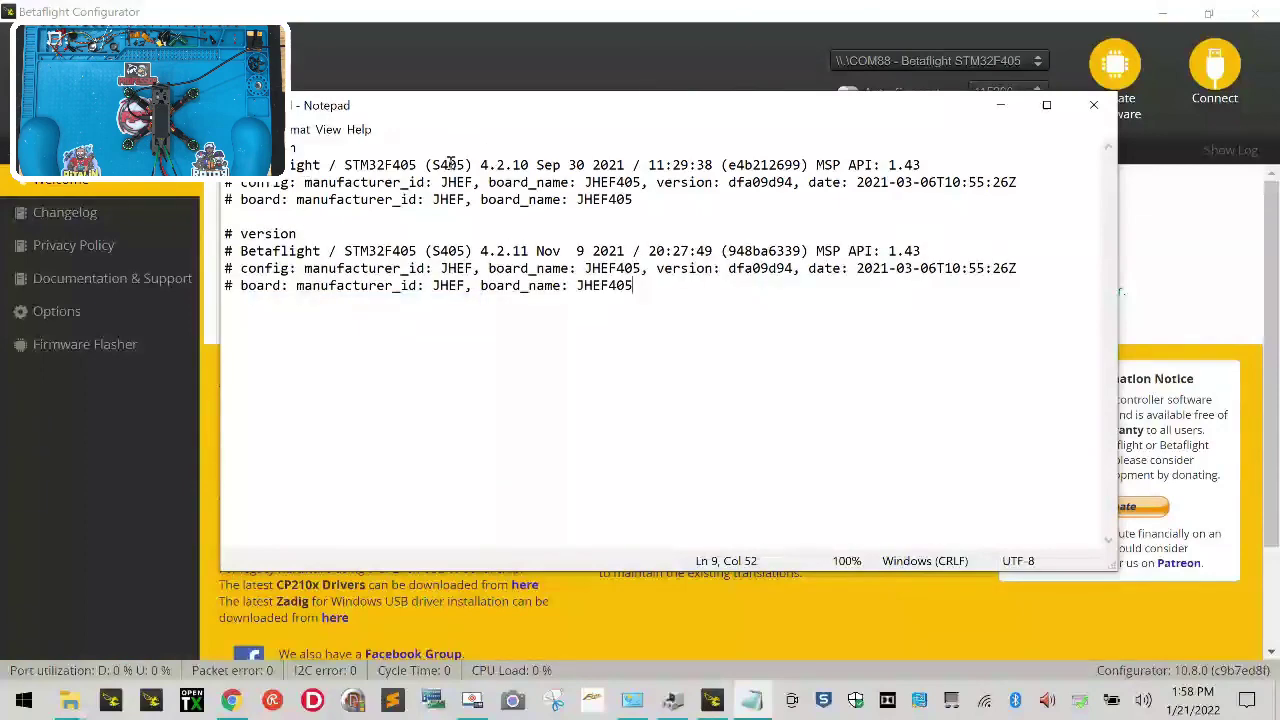
Step: Return to Betaflight Configurator, test the connection to the flight controller on COM88, and disconnect
left_click(470, 35)
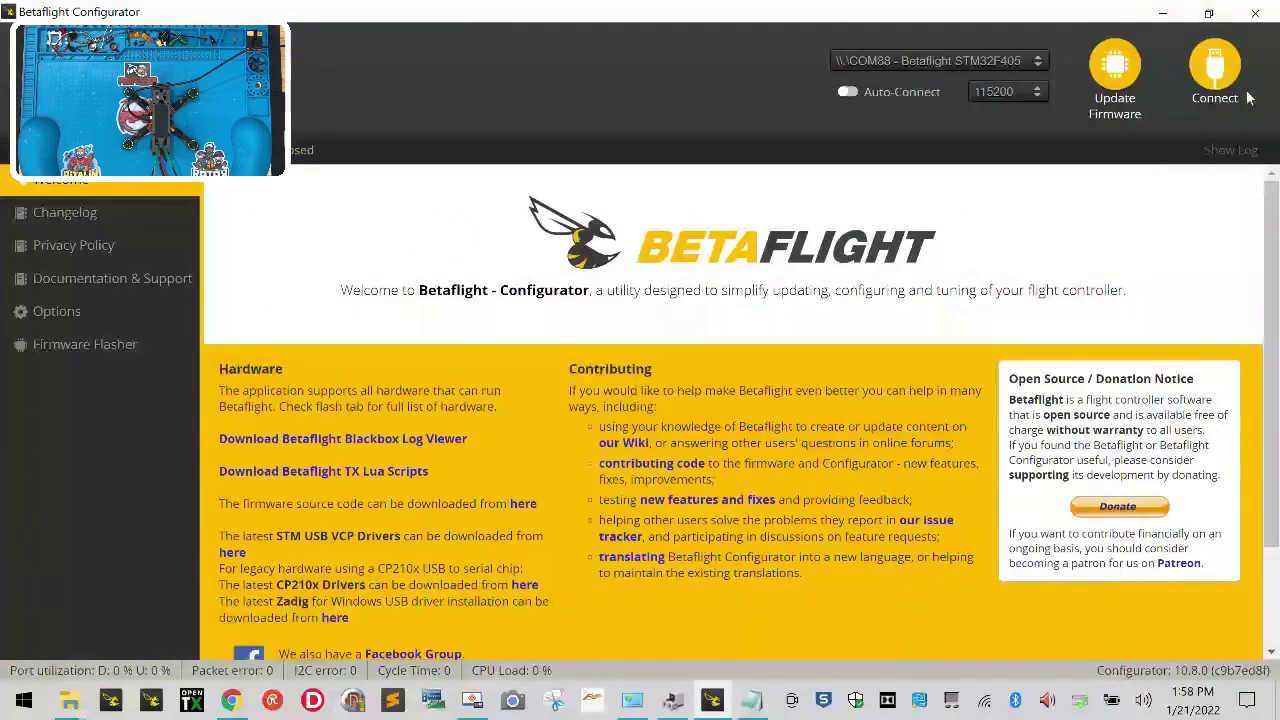
left_click(1228, 67)
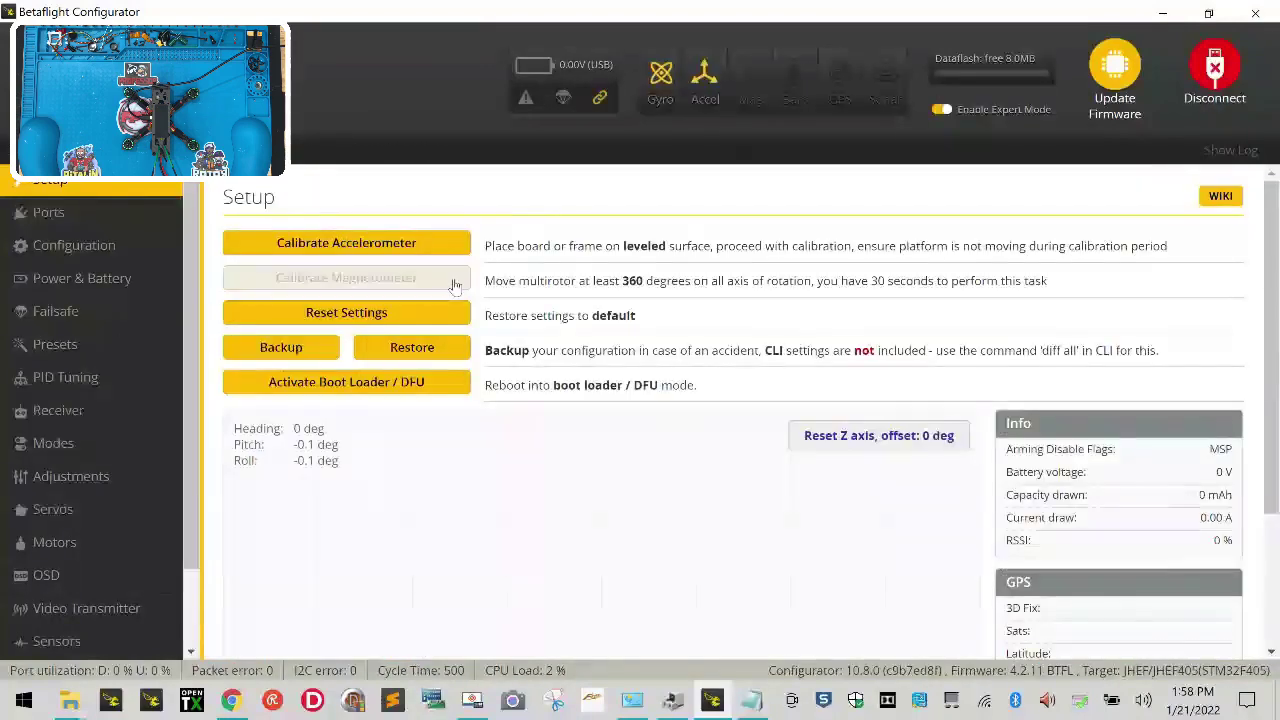
left_click(1214, 78)
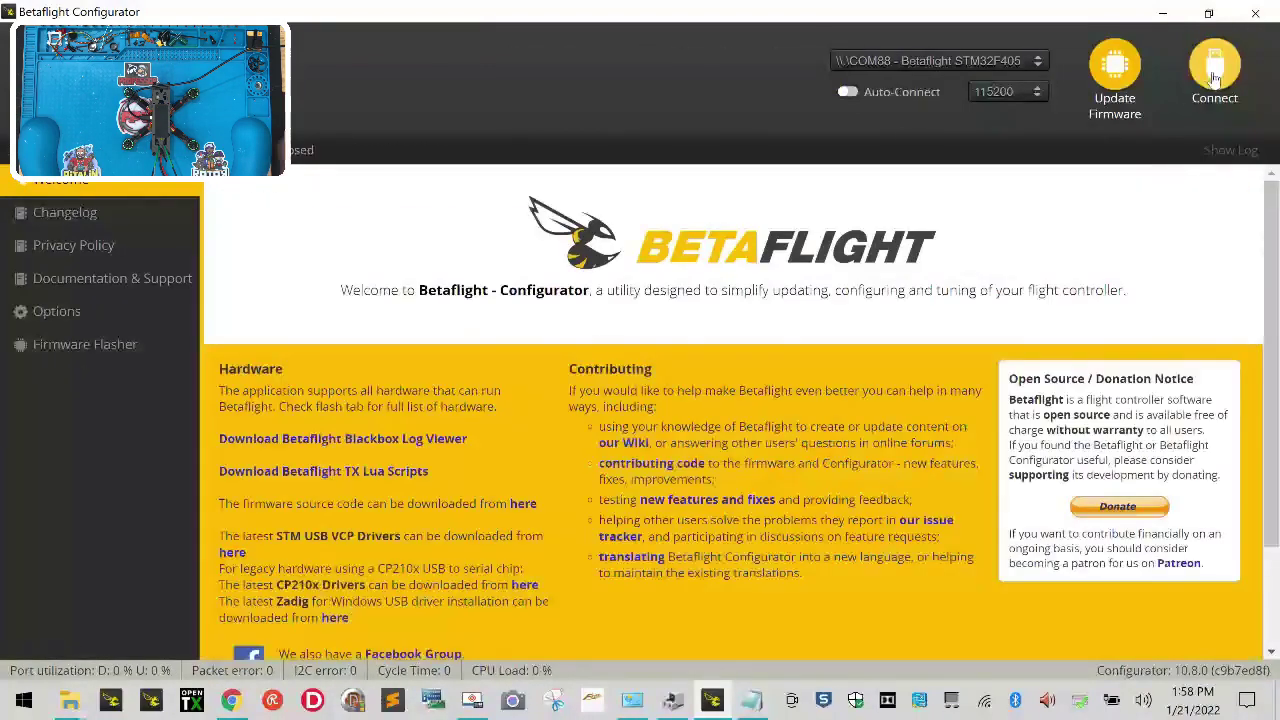